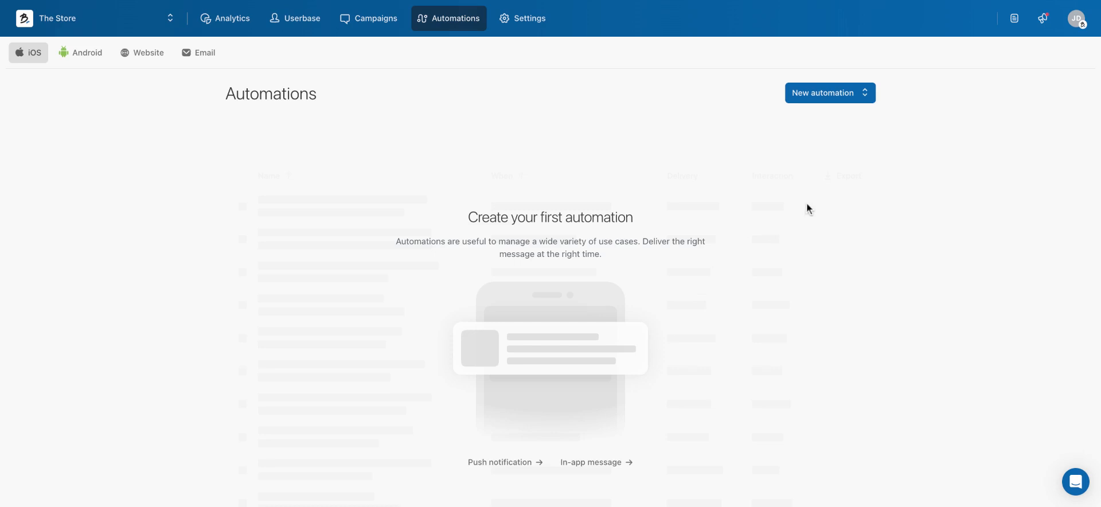
Create a new push notification automation for iOS and name it "Onbarding D+1"
left_click(864, 99)
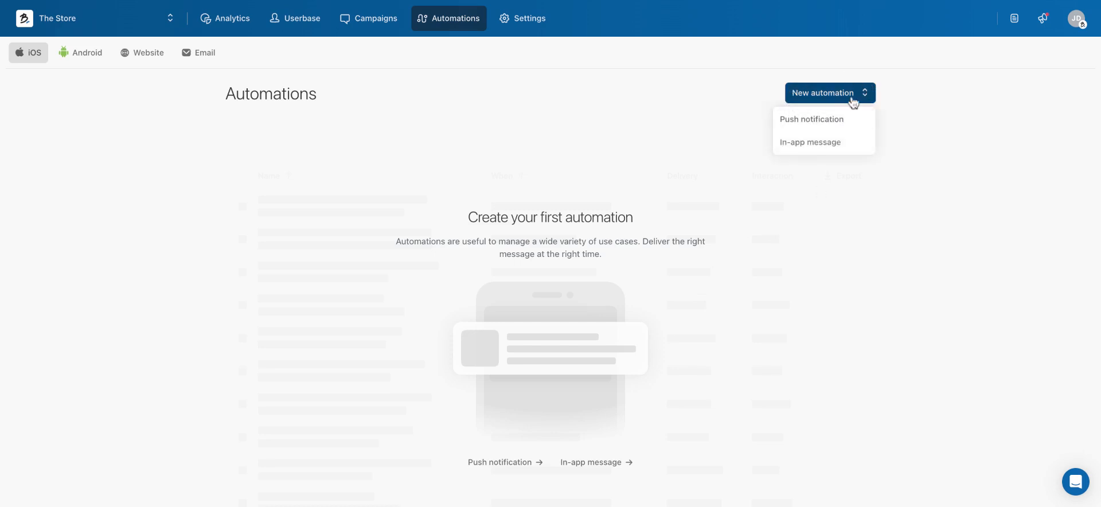
left_click(844, 124)
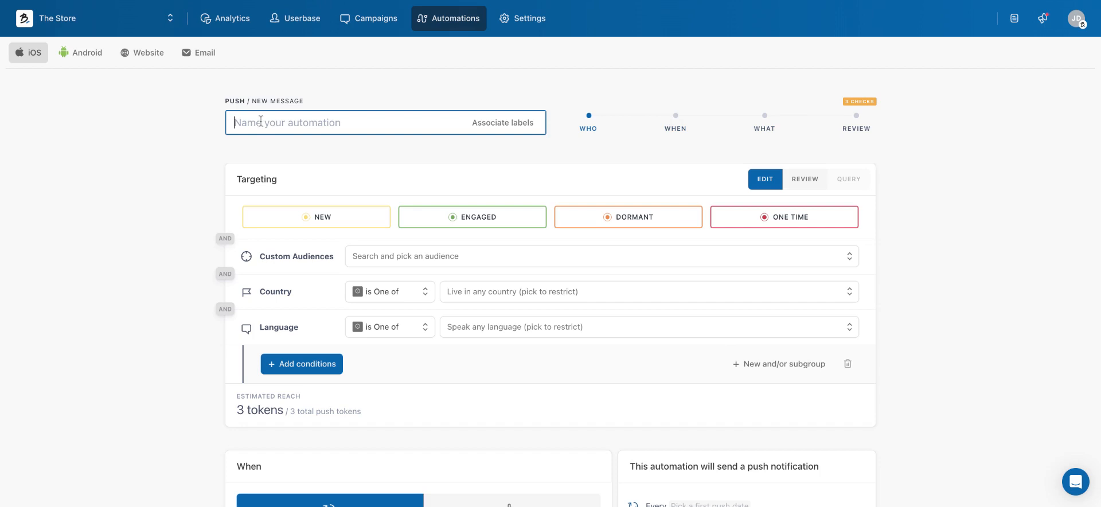
type("On")
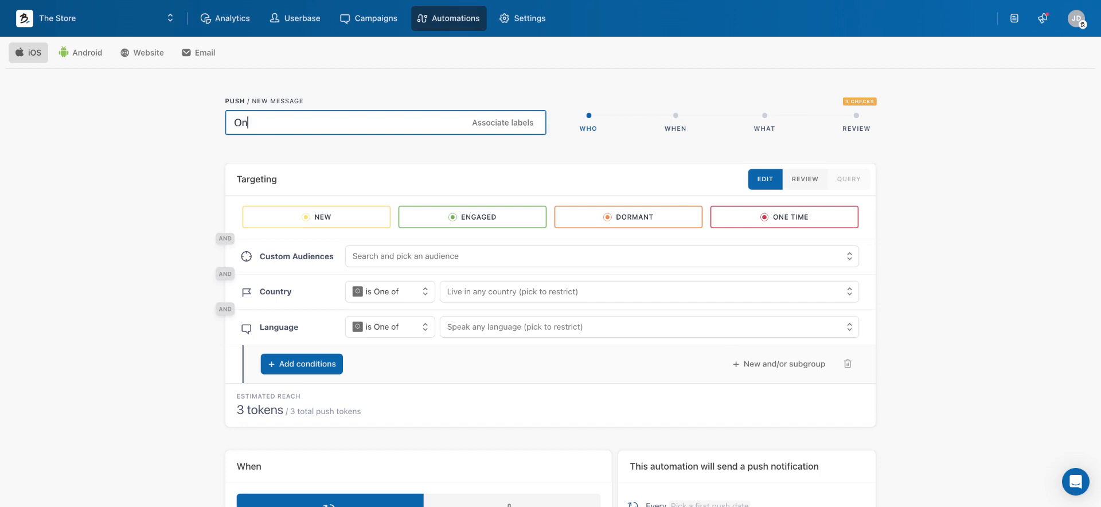
type("barding D+1")
left_click(322, 152)
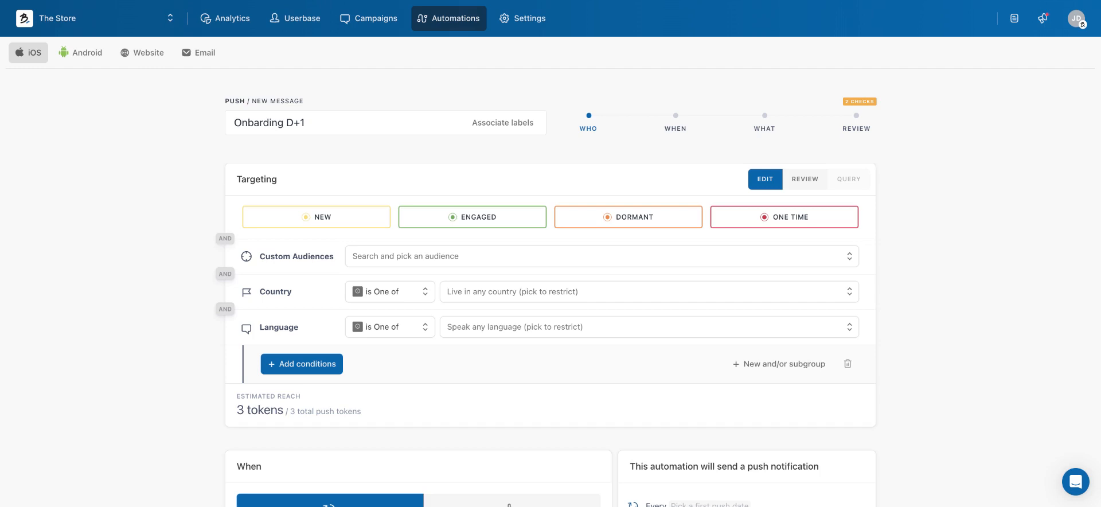
left_click(499, 125)
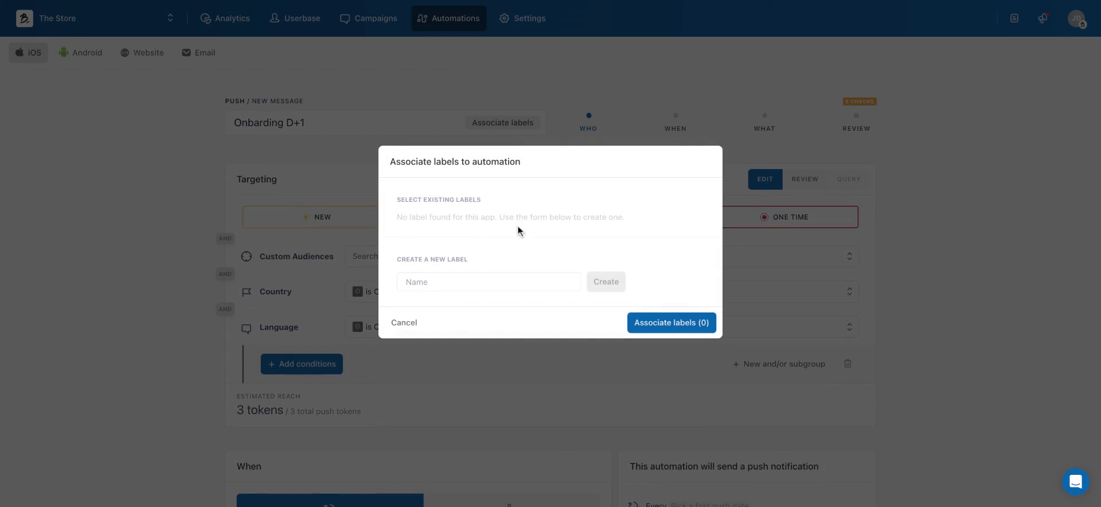
left_click(471, 279)
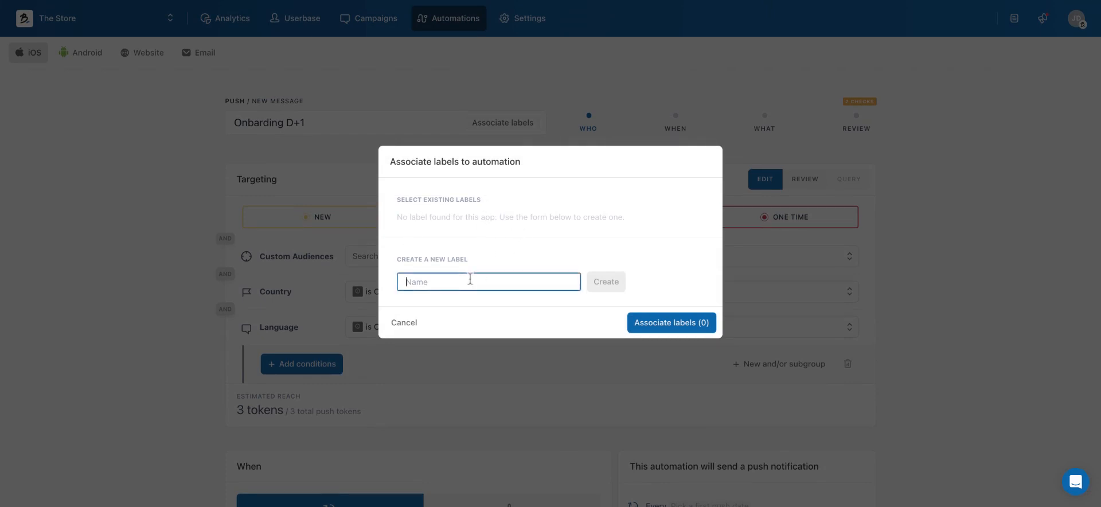
type("Onbarding")
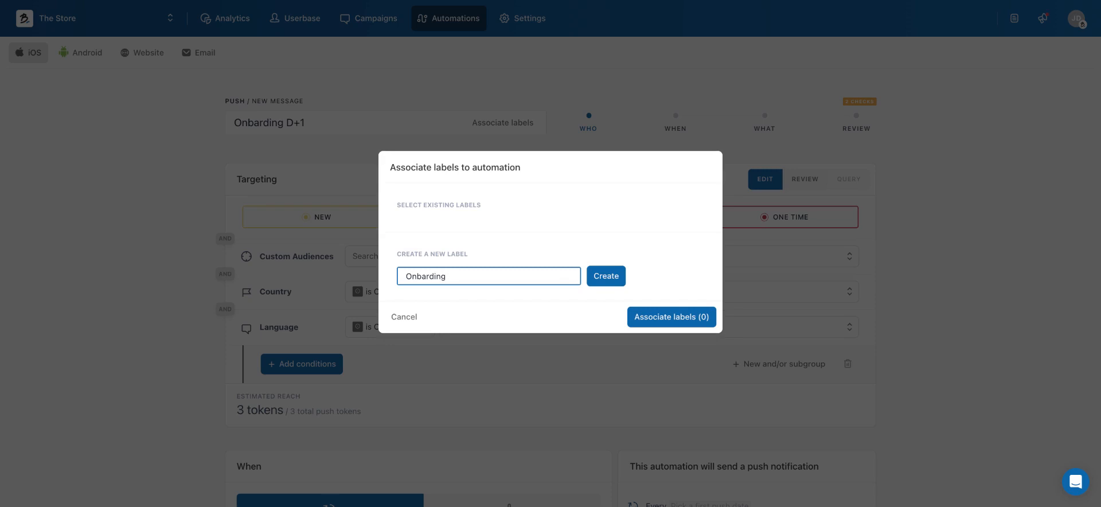
left_click(404, 322)
Turn the Engaged, Dormant and One Time segments off in the targeting, and turn them back on
scroll(570, 215, "down", 1)
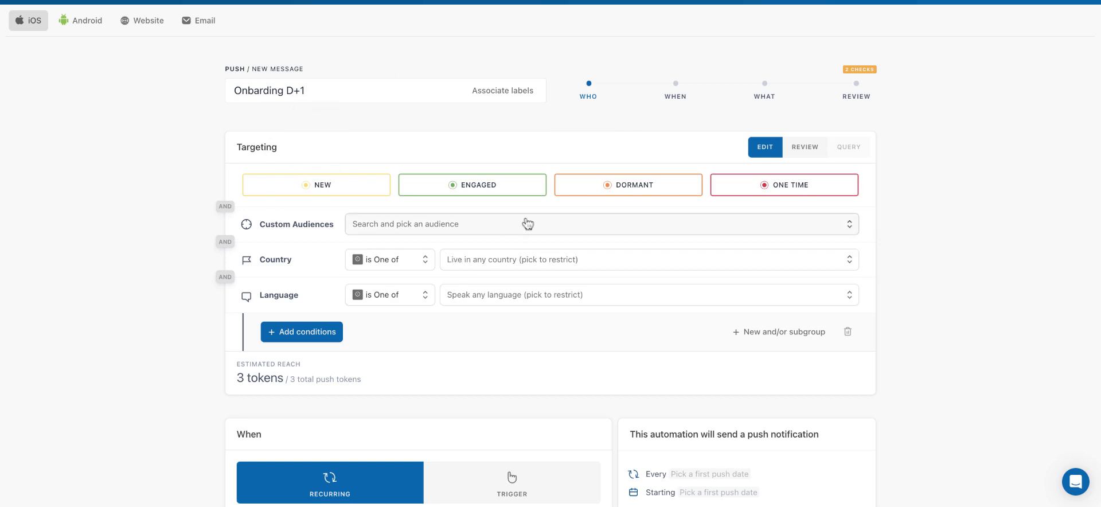
scroll(409, 137, "down", 1)
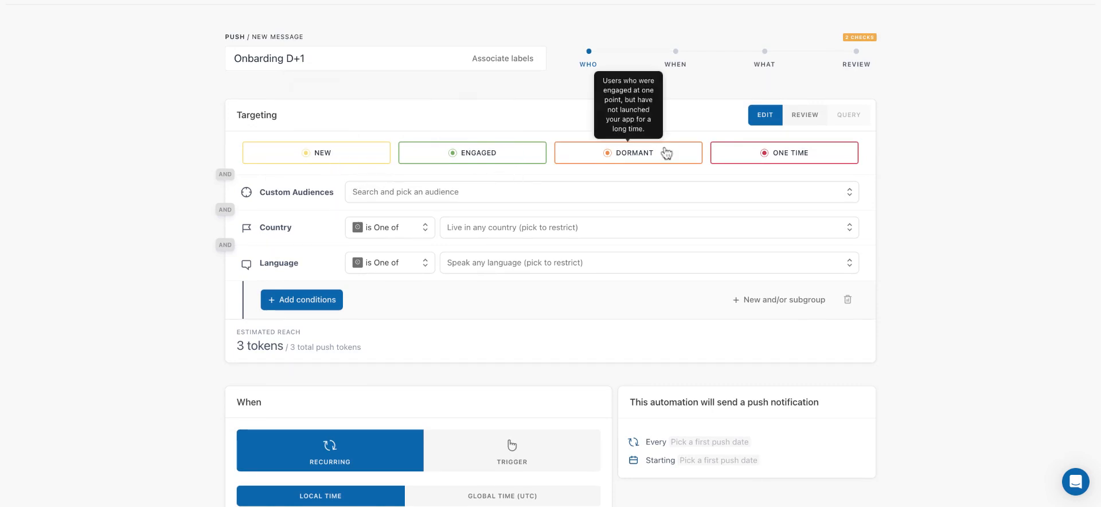
scroll(776, 164, "up", 1)
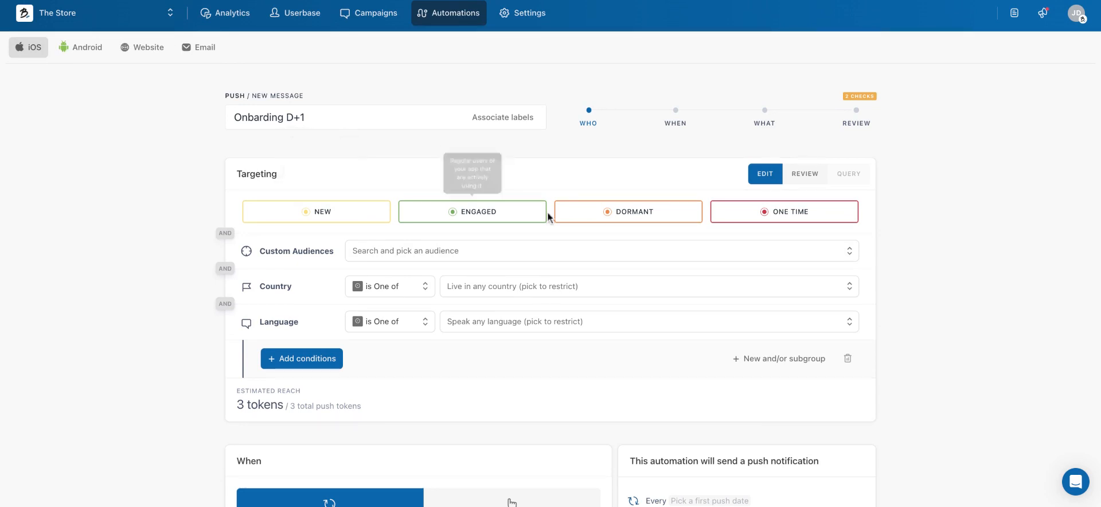
left_click(526, 219)
left_click(641, 220)
left_click(777, 223)
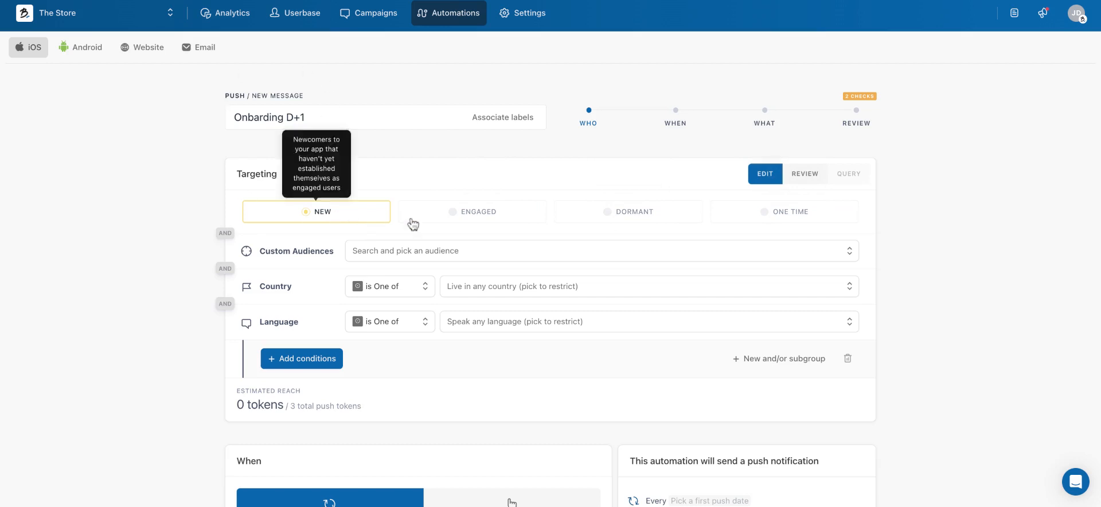
left_click(481, 216)
left_click(645, 218)
left_click(798, 218)
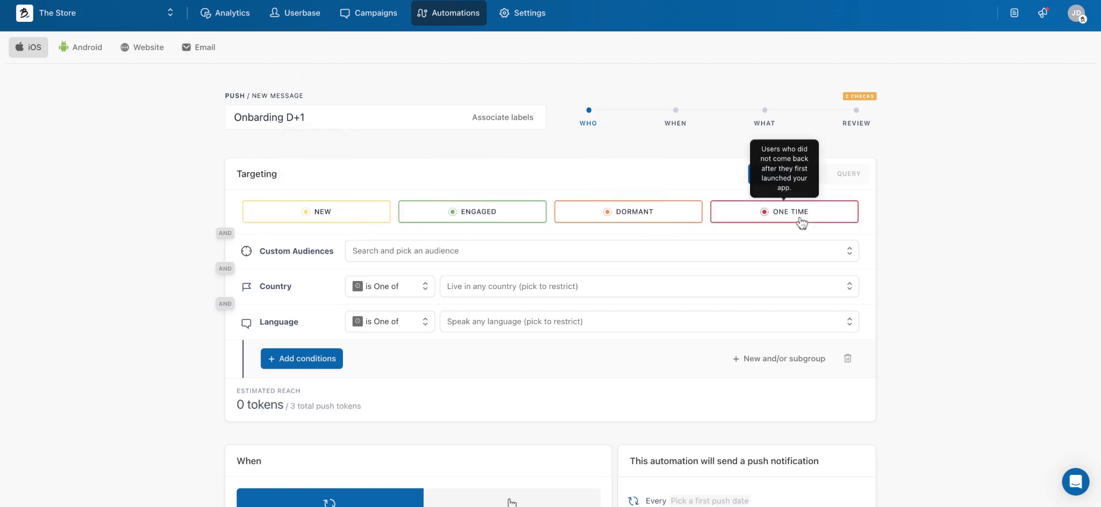
Check the available custom audiences in the targeting without picking one
scroll(462, 189, "down", 1)
scroll(459, 191, "down", 1)
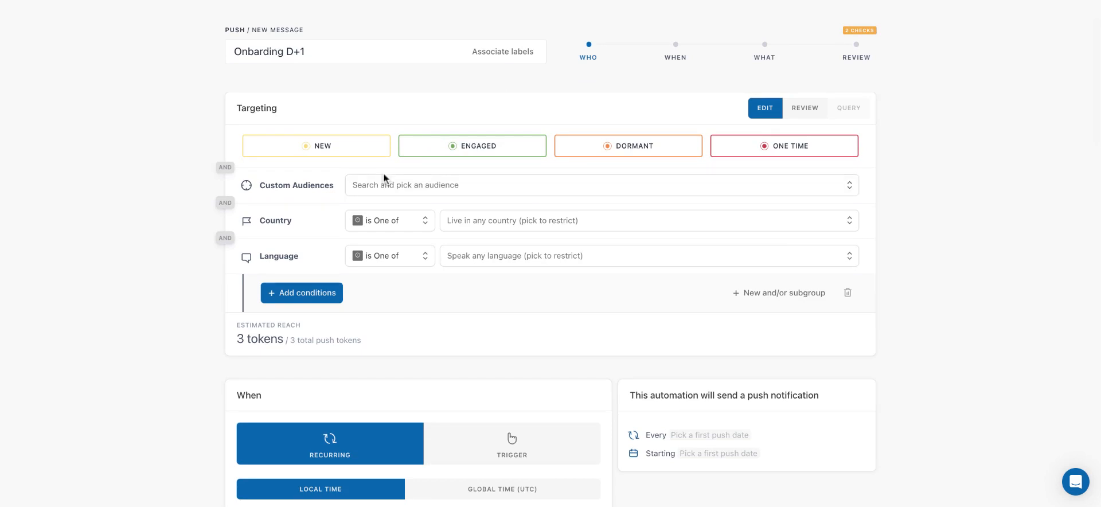
left_click(398, 189)
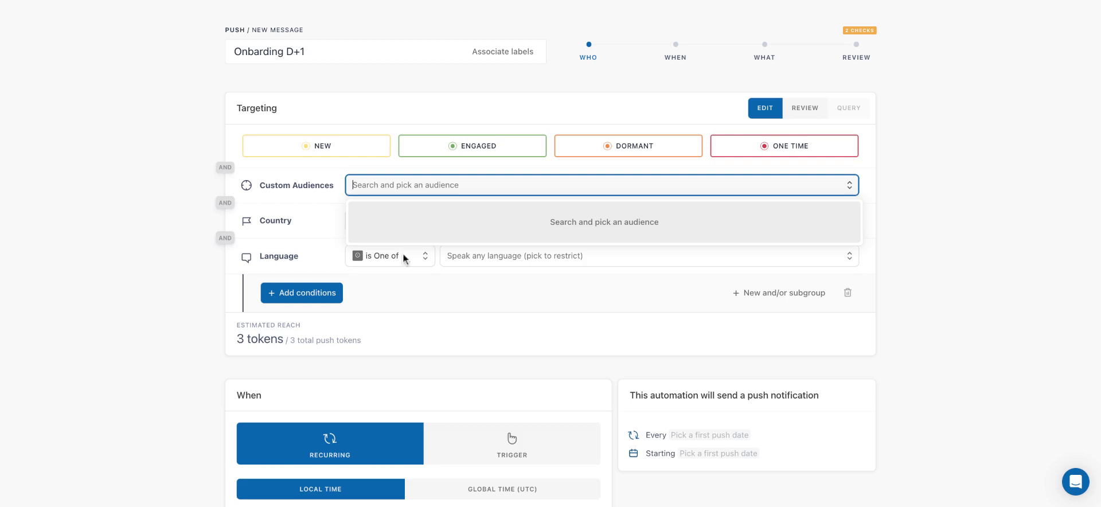
left_click(275, 231)
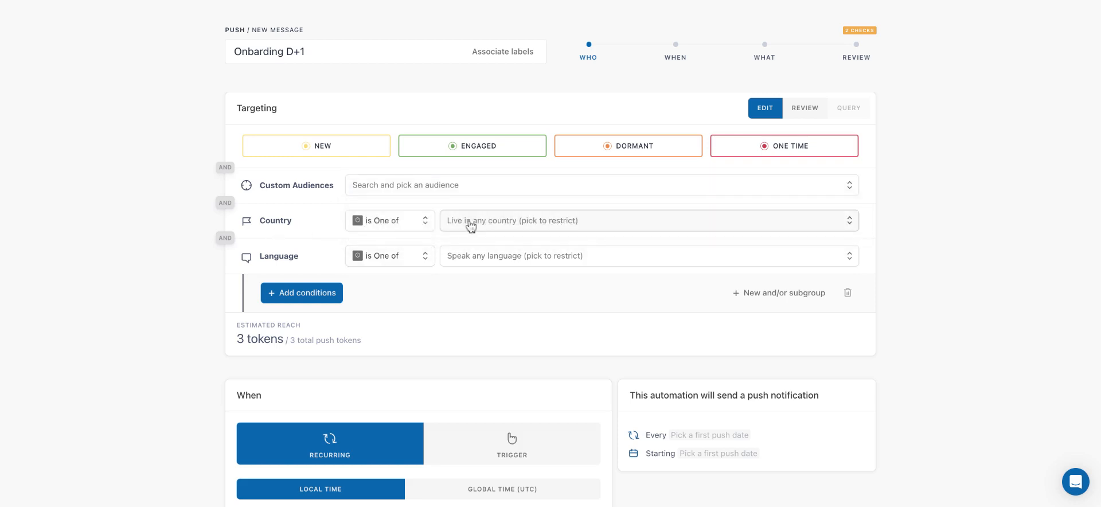
Restrict the targeting to the country France and the language French
left_click(470, 225)
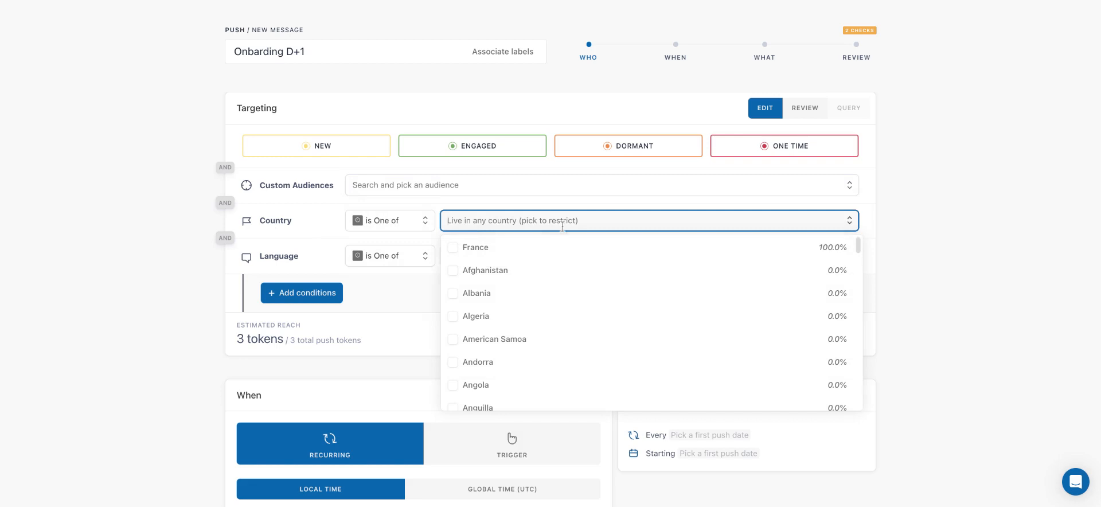
left_click(560, 247)
left_click(563, 209)
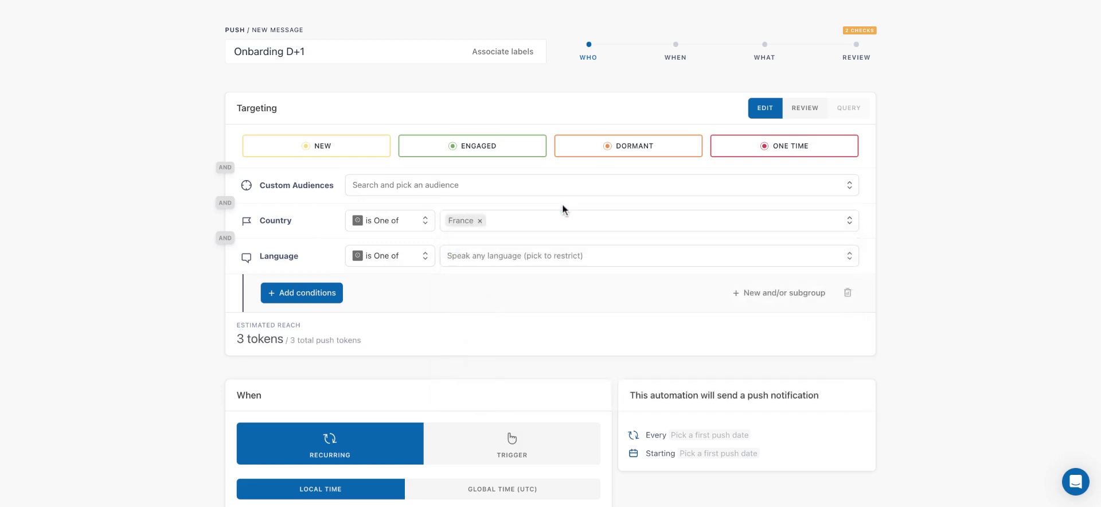
left_click(544, 266)
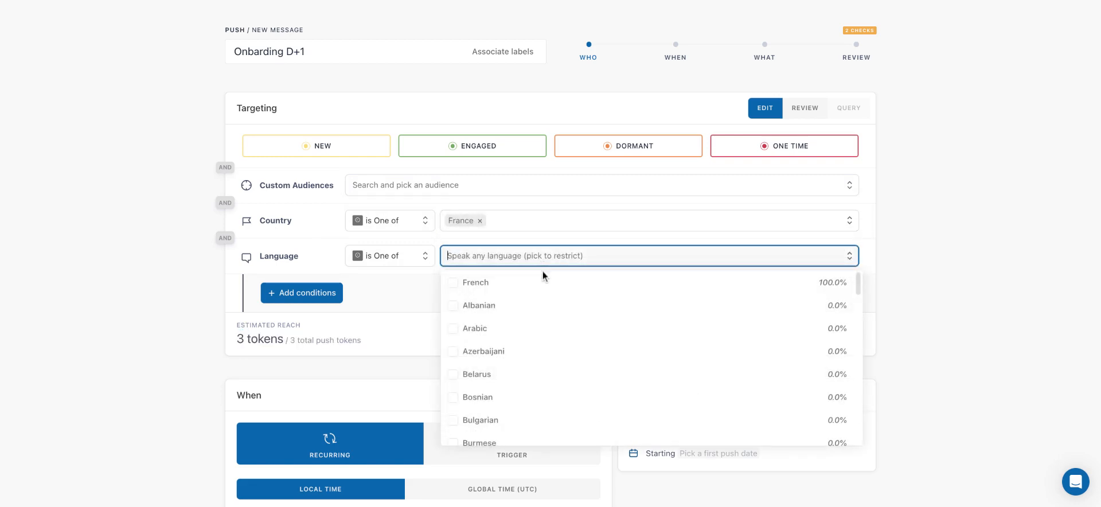
left_click(543, 282)
left_click(532, 240)
Add an installation date condition to the targeting for installs that occurred 1 day ago
scroll(534, 239, "up", 2)
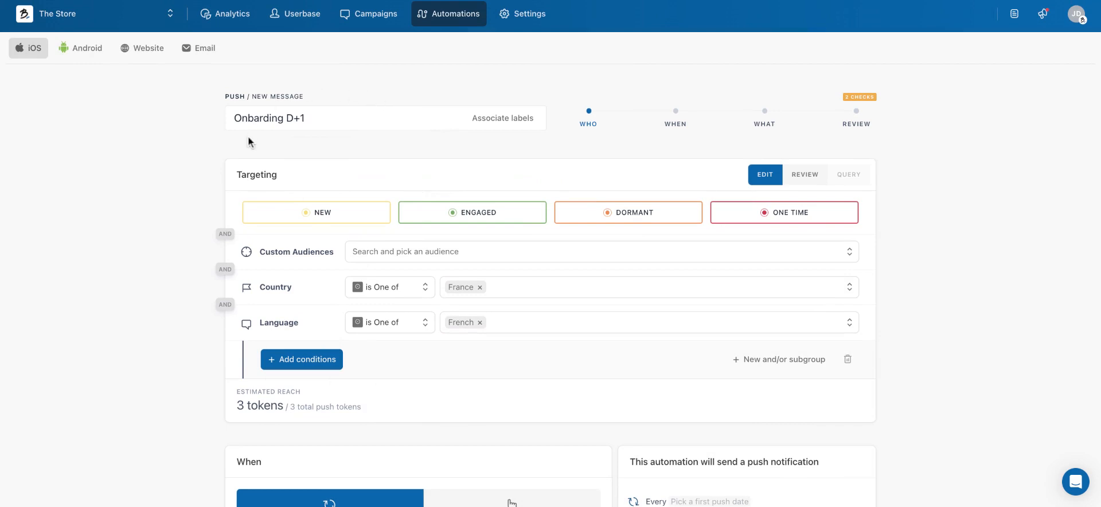
left_click(319, 360)
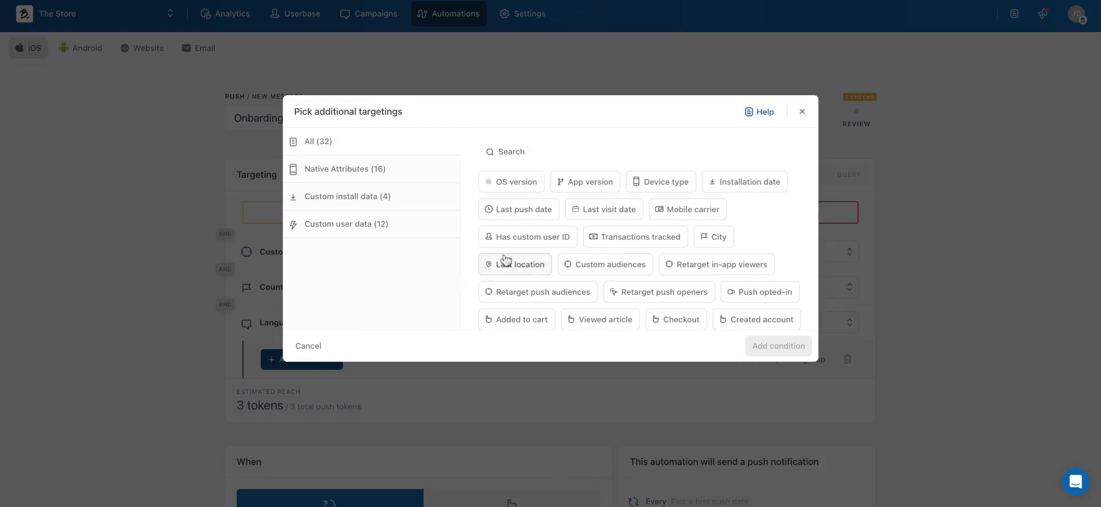
left_click(755, 189)
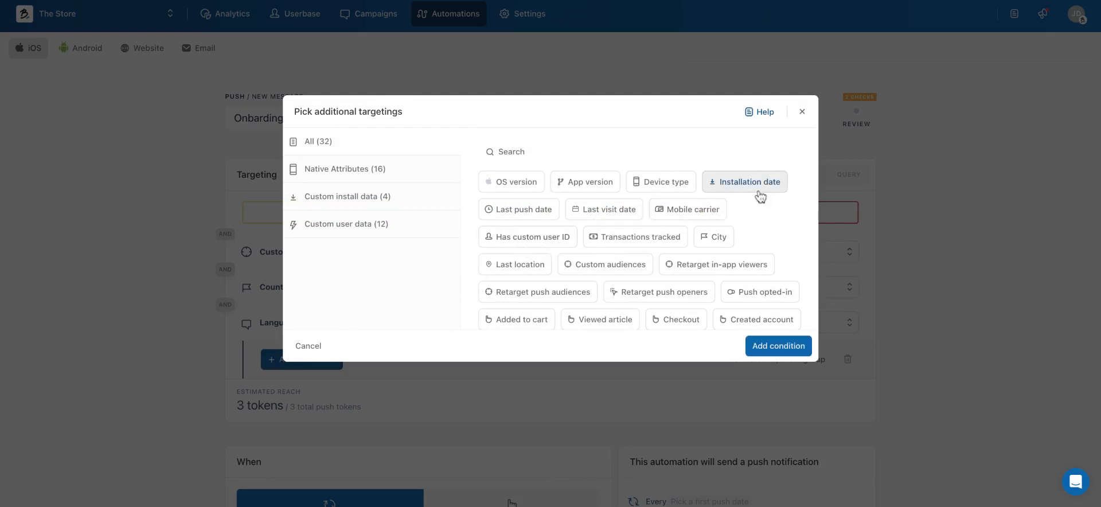
left_click(792, 356)
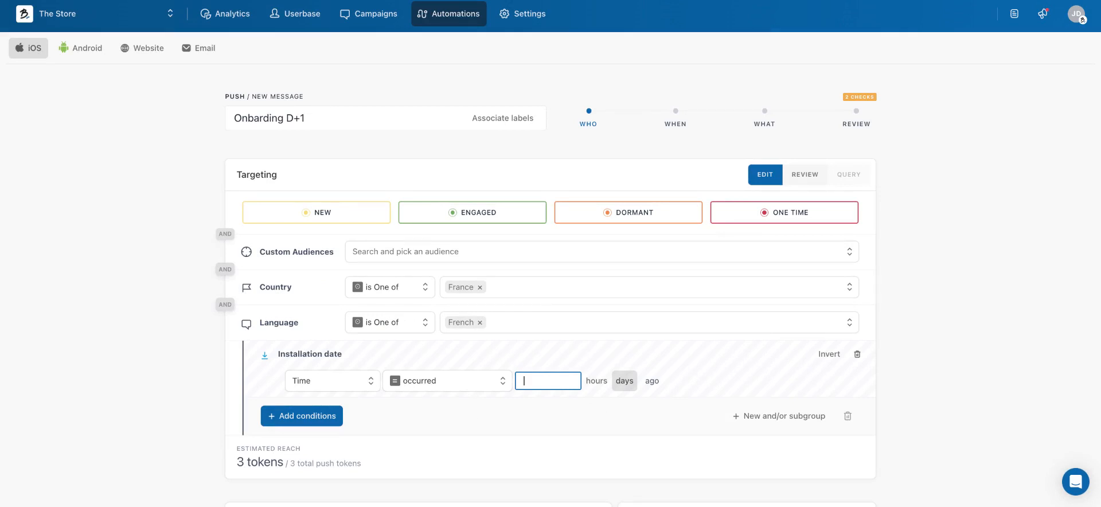
type("1")
Schedule the recurring automation's first push for 24/08/2023 at 18:00 local time
scroll(494, 400, "down", 1)
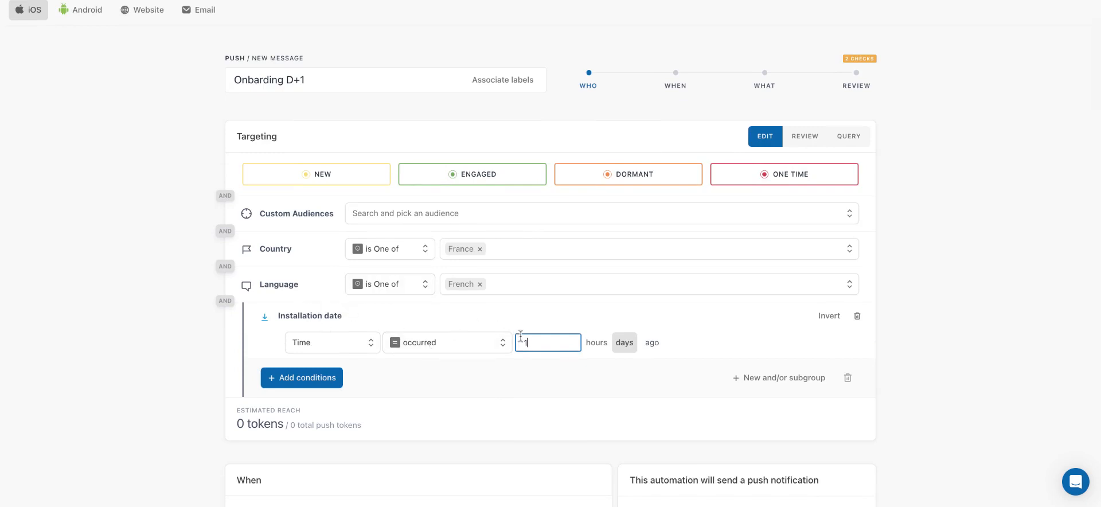
scroll(702, 319, "down", 5)
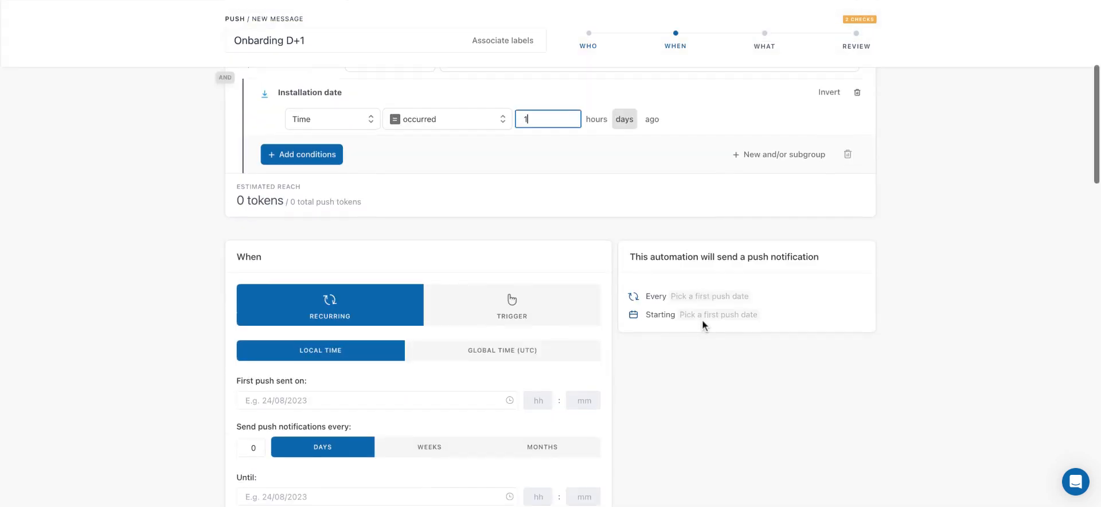
scroll(702, 319, "down", 3)
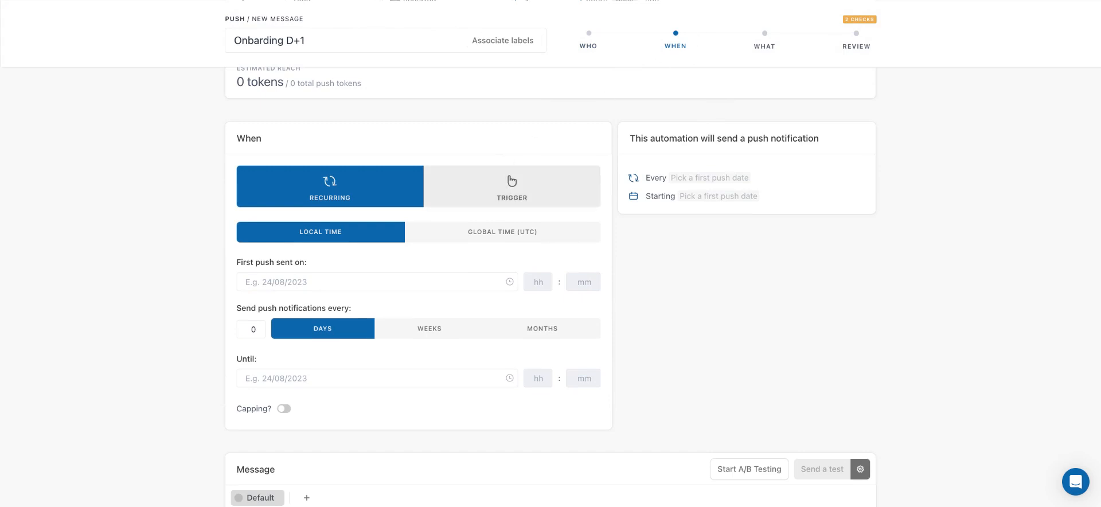
scroll(457, 155, "up", 5)
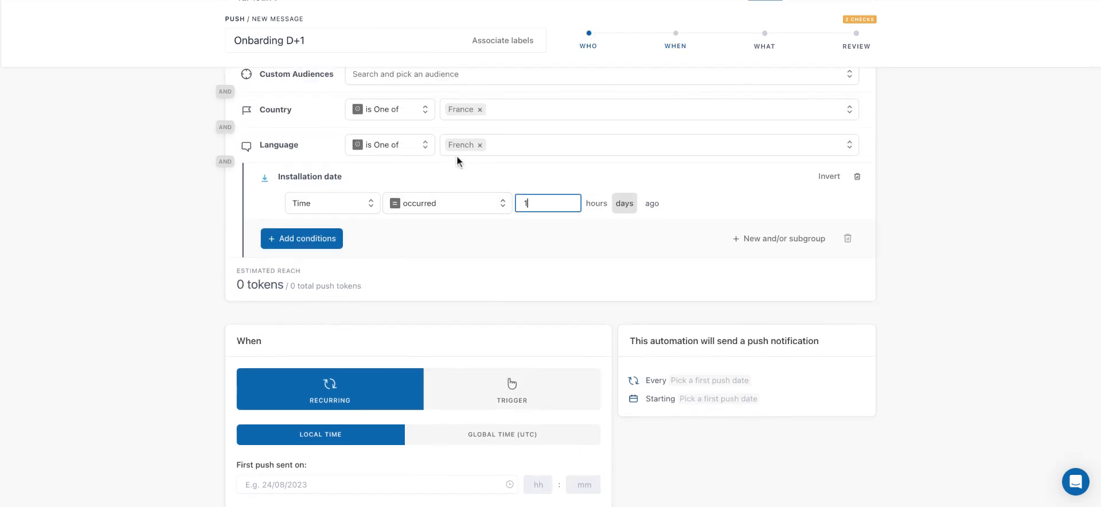
scroll(518, 217, "down", 4)
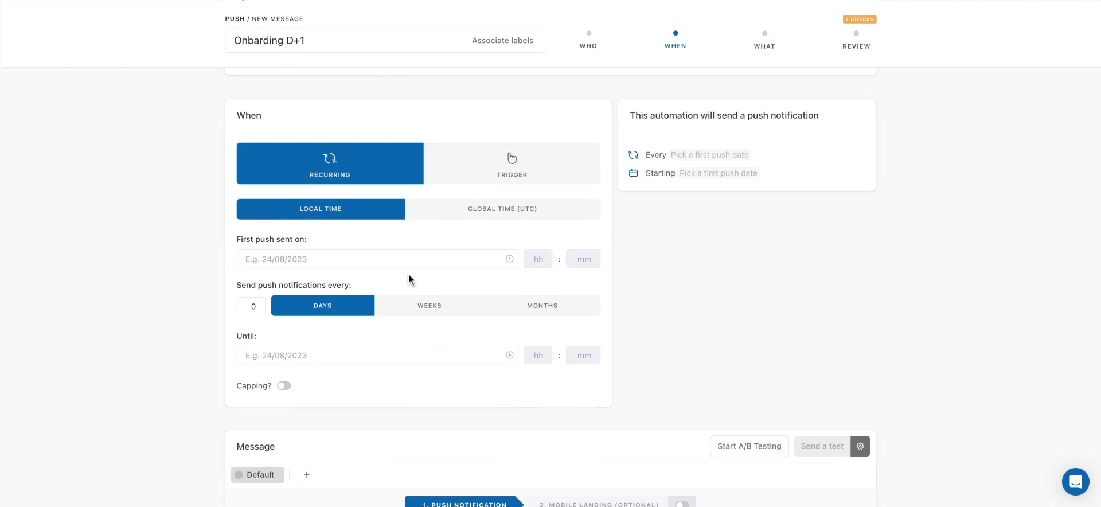
left_click(407, 261)
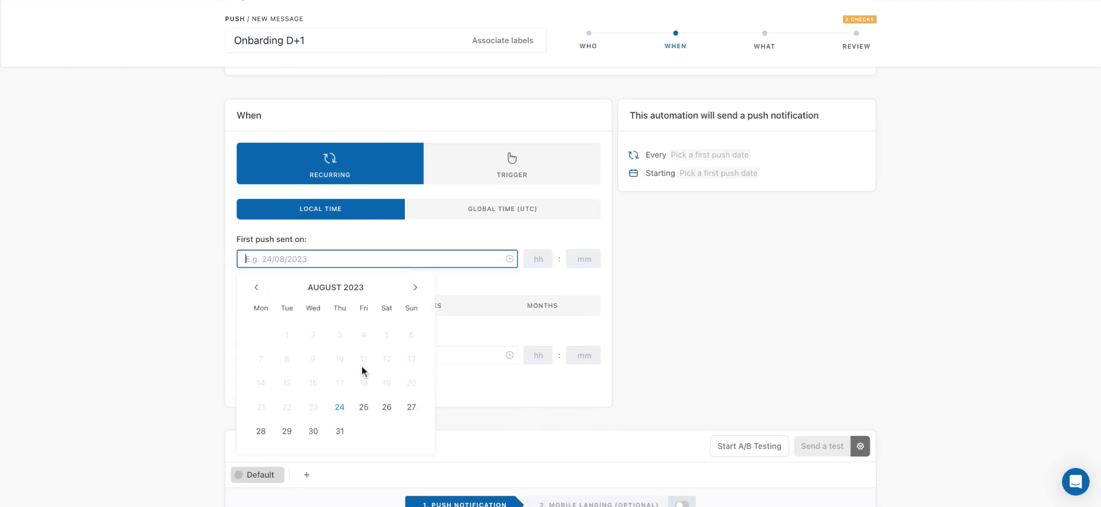
left_click(339, 407)
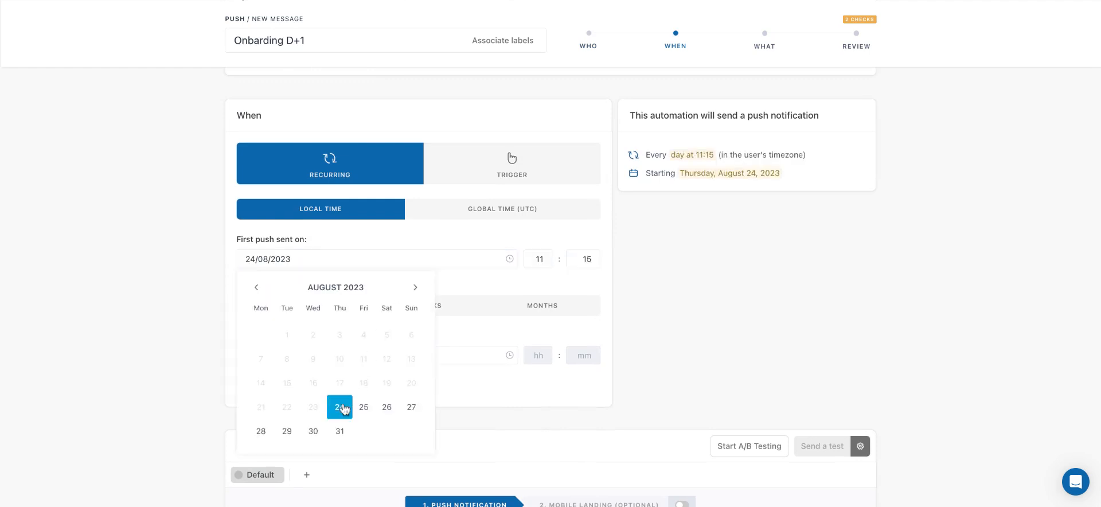
left_click(550, 255)
type("18")
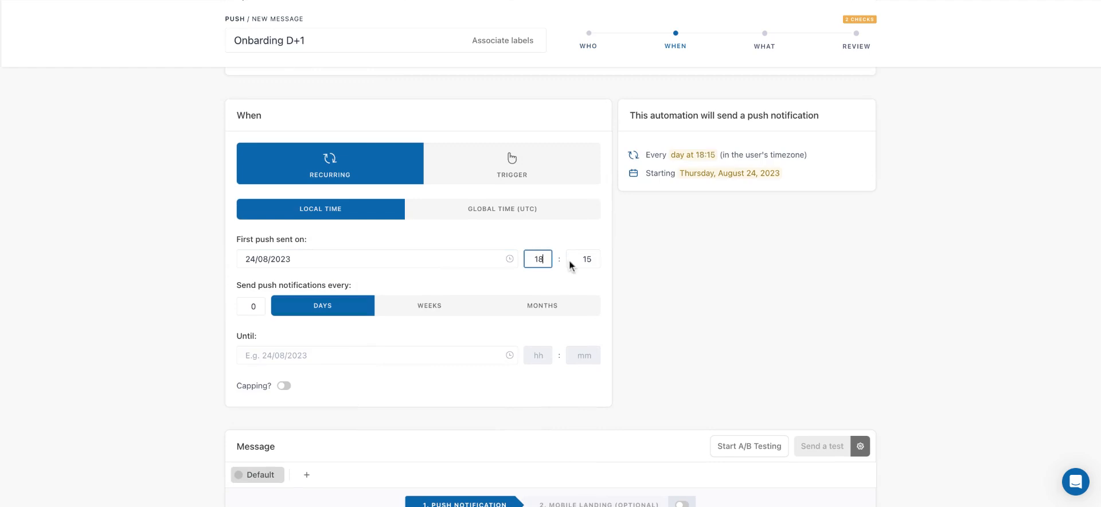
double_click(589, 259)
type("00")
left_click(651, 280)
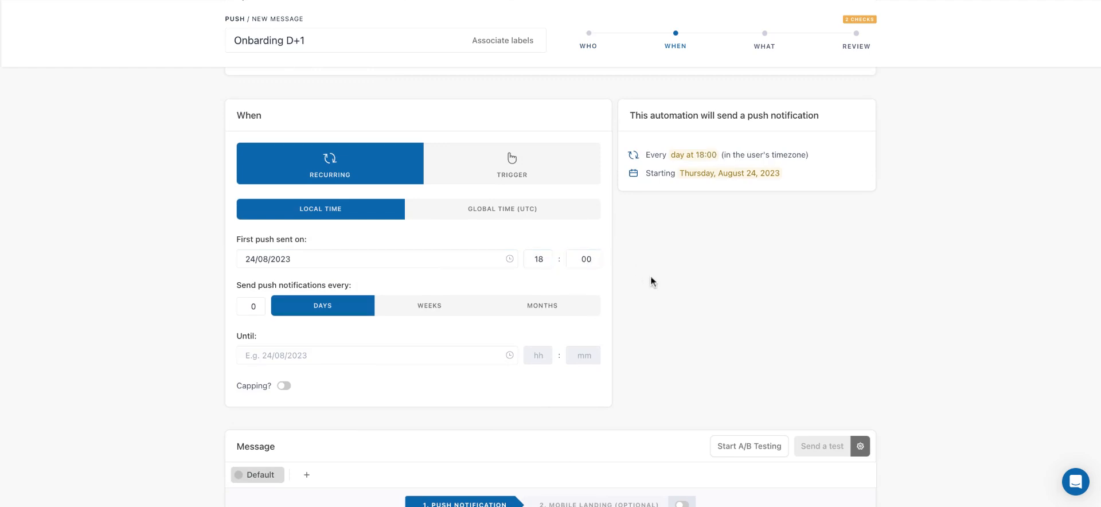
Set the push notifications to repeat every 1 day
left_click(261, 308)
key("BackSpace")
type("1")
left_click(184, 330)
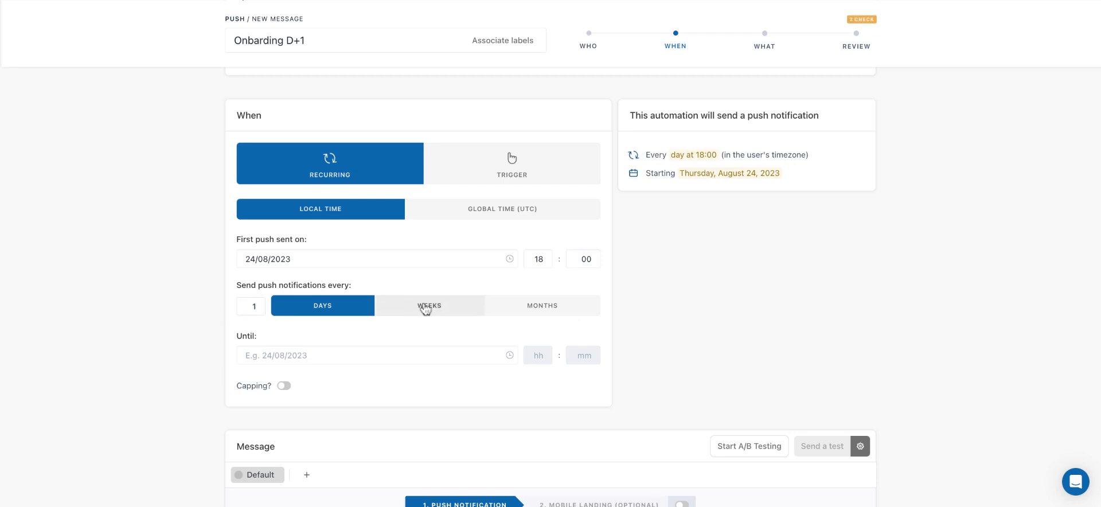
Try the weekly and monthly repeat units for the push, and return to days
left_click(454, 315)
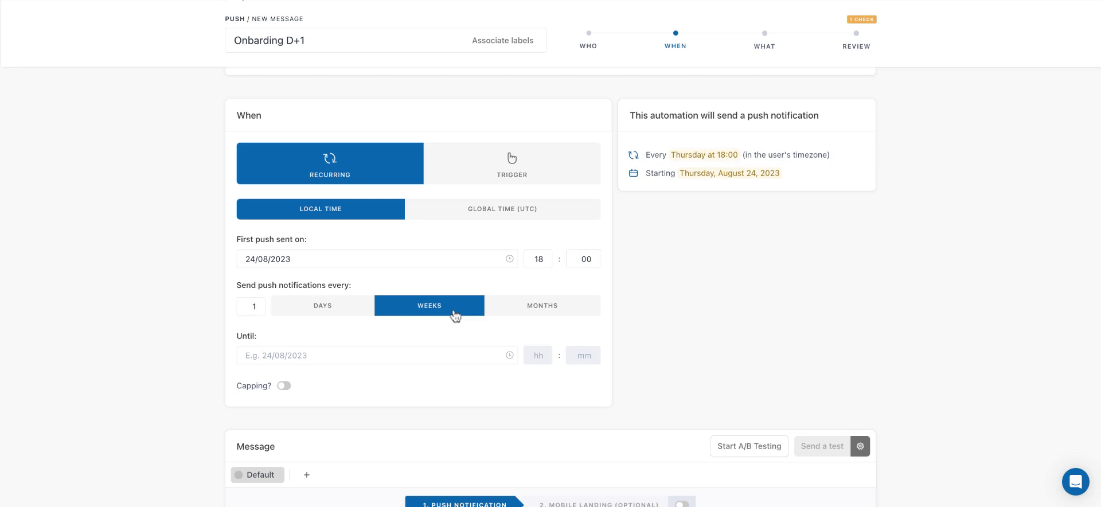
left_click(570, 306)
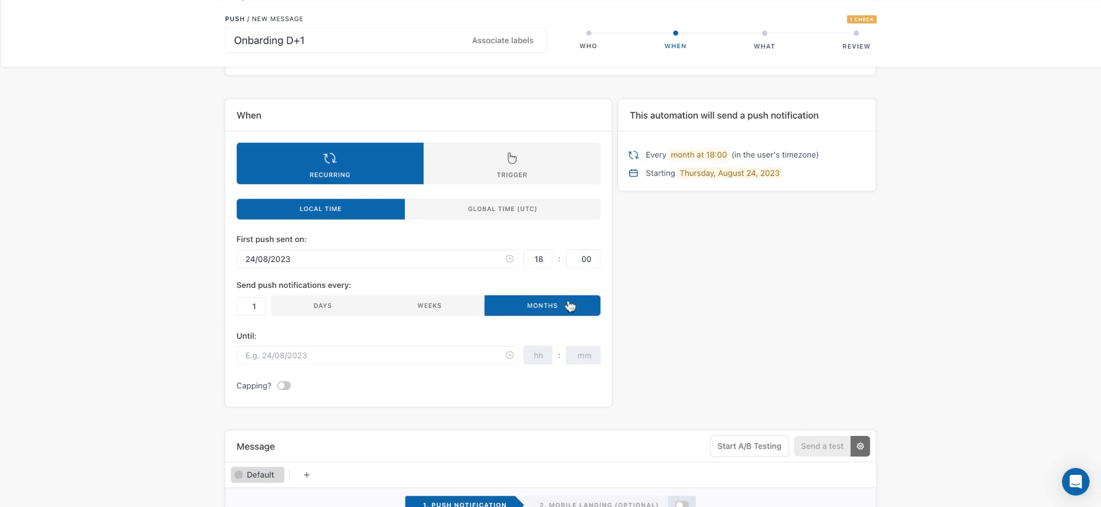
left_click(346, 315)
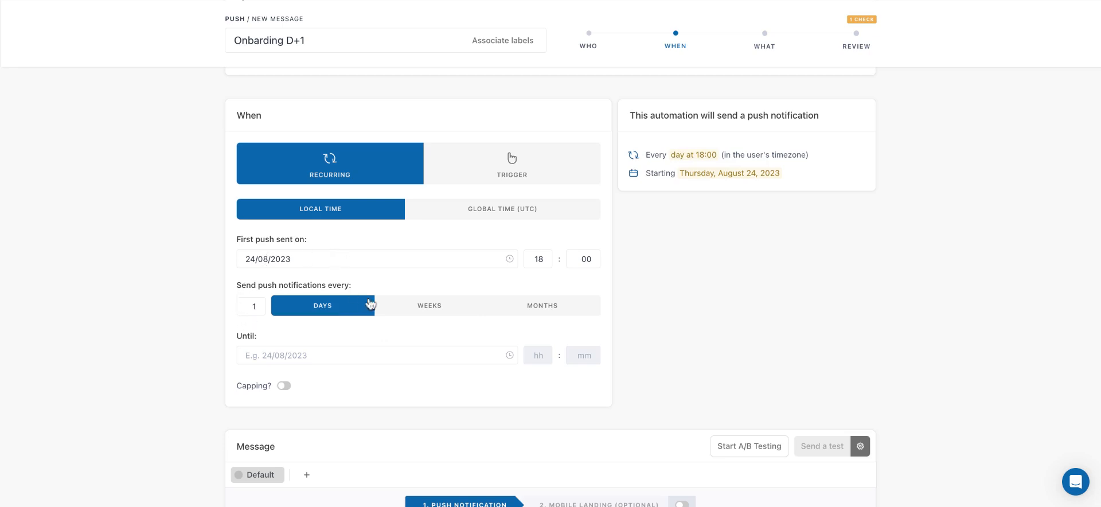
Try an end date of 31/08/2023 for the recurring push automation
scroll(351, 354, "down", 3)
scroll(342, 268, "up", 2)
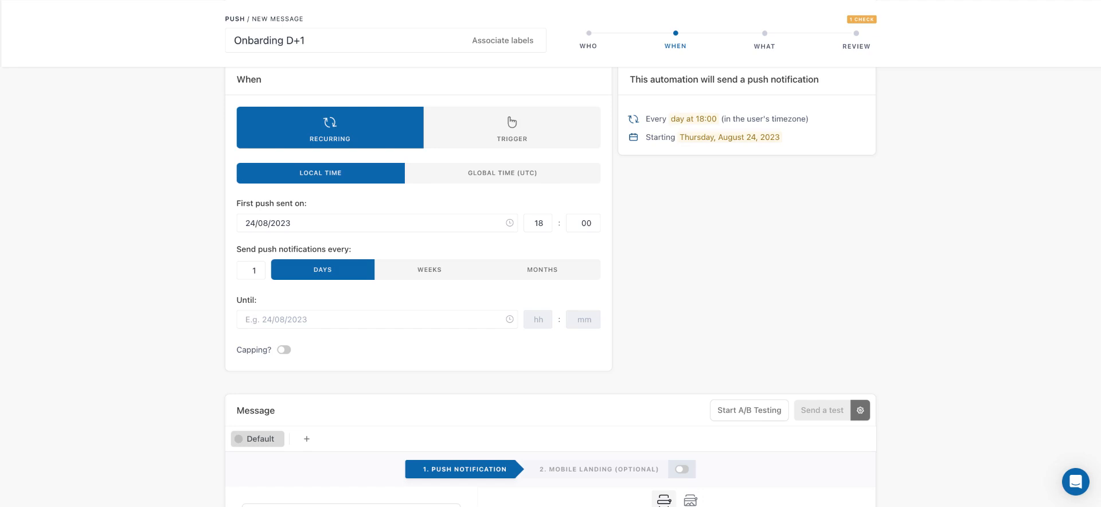
scroll(352, 224, "up", 1)
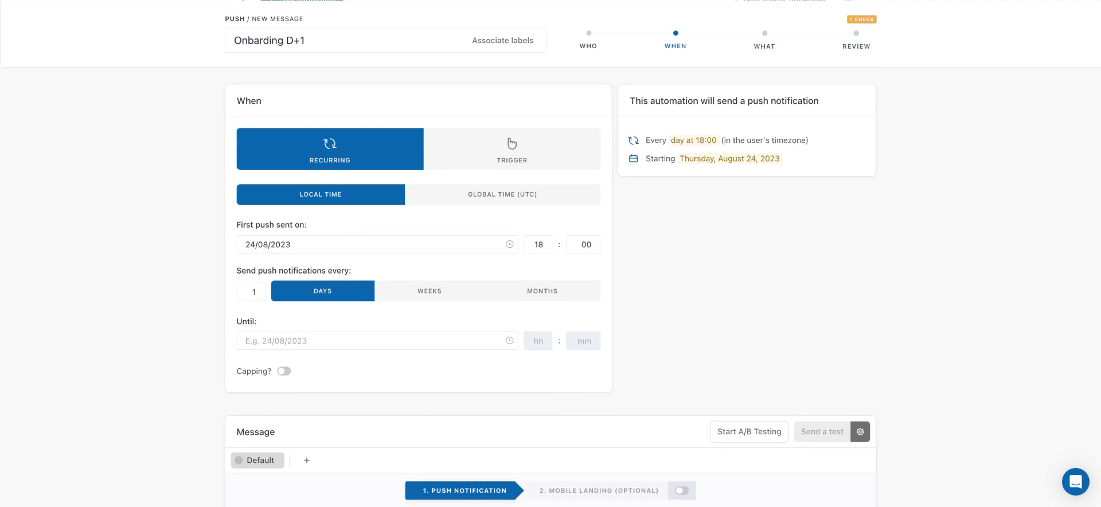
left_click(320, 340)
scroll(334, 352, "down", 1)
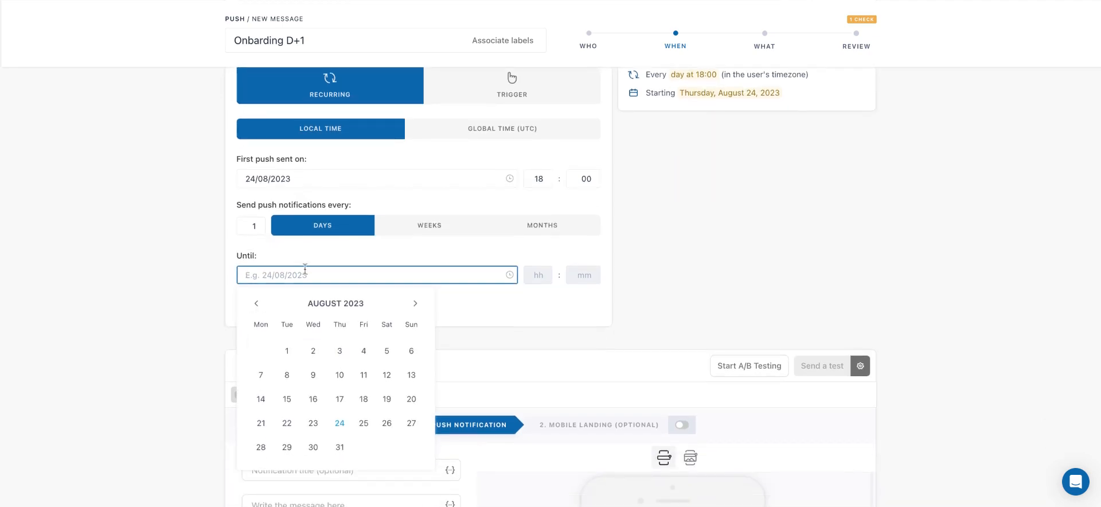
left_click(347, 451)
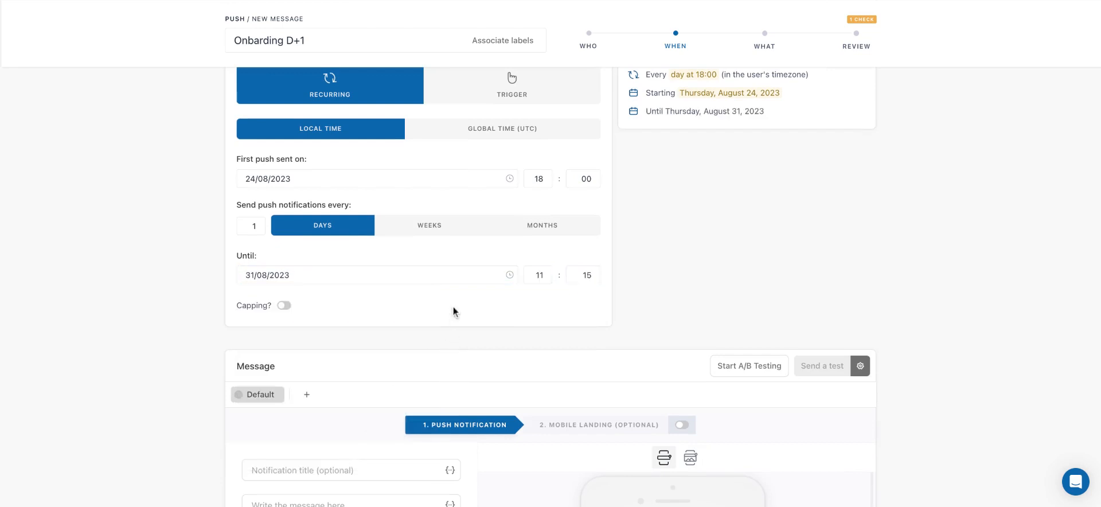
Clear the end date from the automation's schedule
left_click(421, 278)
key("BackSpace")
key("BackSpace")
key("BackSpace")
key("BackSpace")
key("BackSpace")
key("BackSpace")
key("BackSpace")
key("BackSpace")
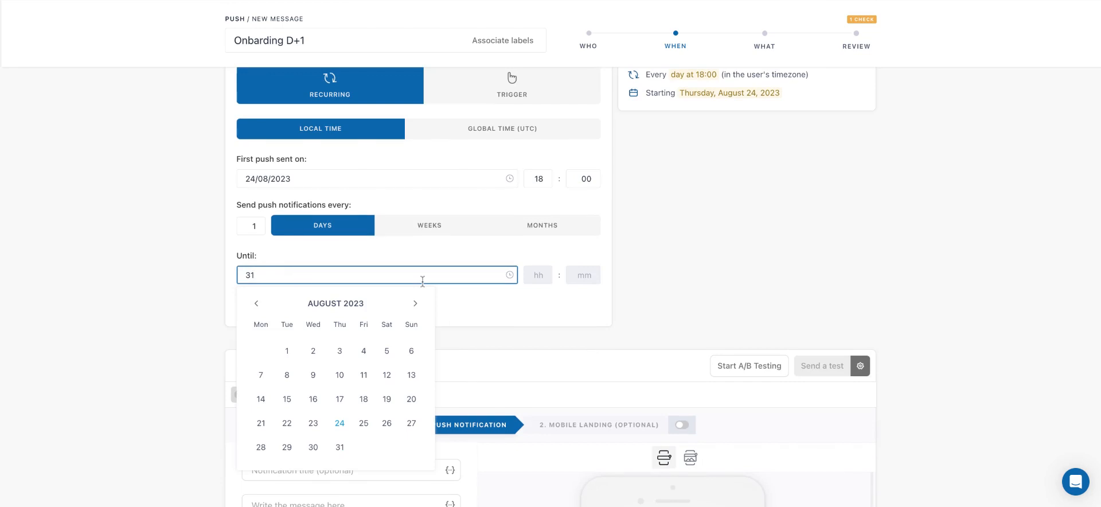
key("BackSpace")
key("BackSpace")
left_click(163, 299)
Try capping the automation at 1 push per user, change the cap to 2, and remove the capping
scroll(203, 320, "up", 2)
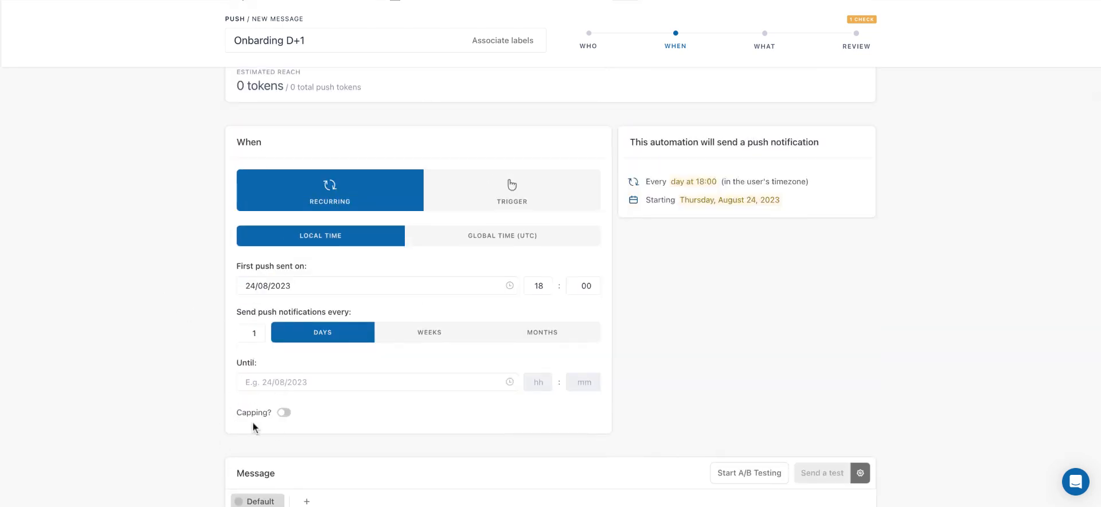
left_click(284, 416)
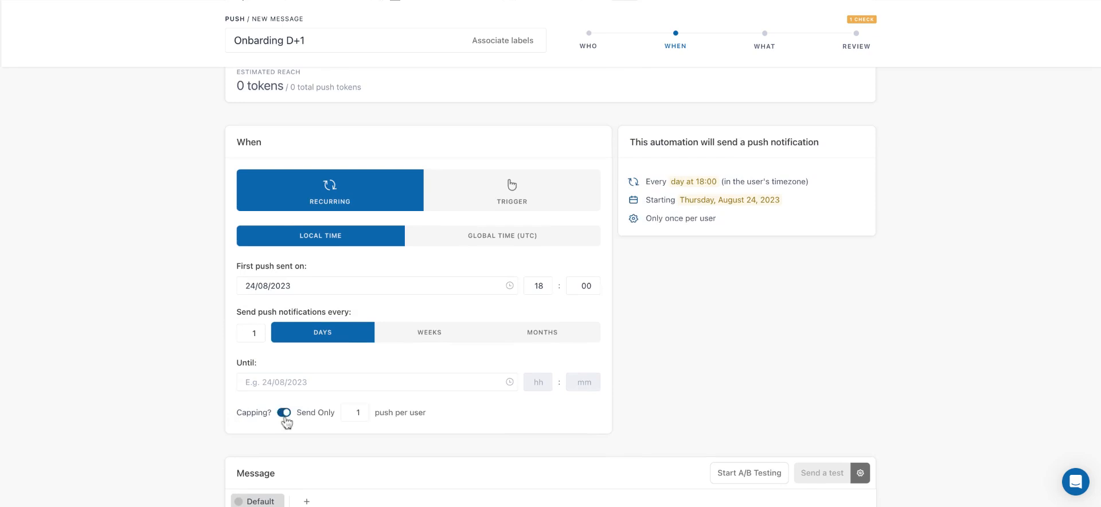
scroll(359, 411, "up", 1)
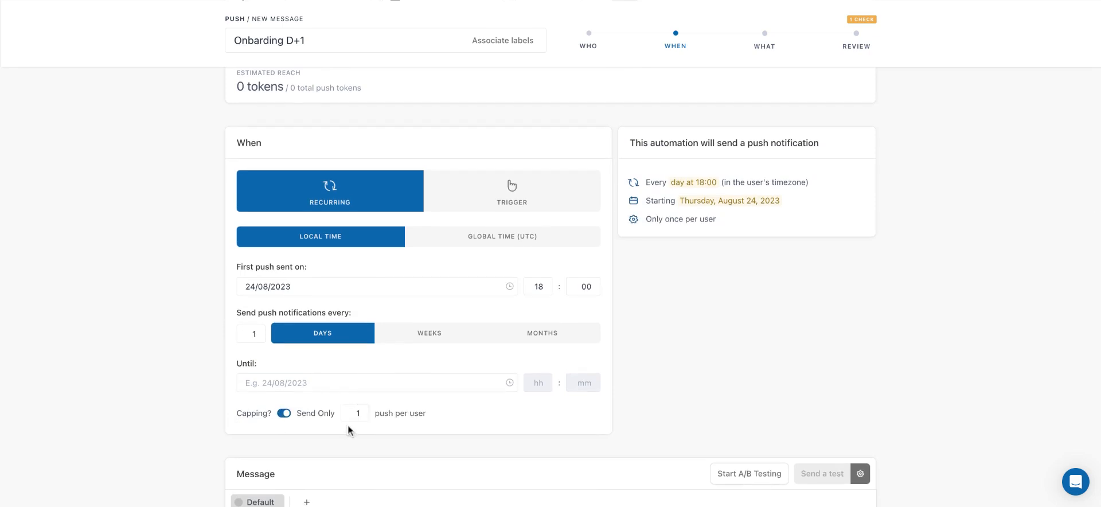
double_click(359, 413)
type("2")
key("BackSpace")
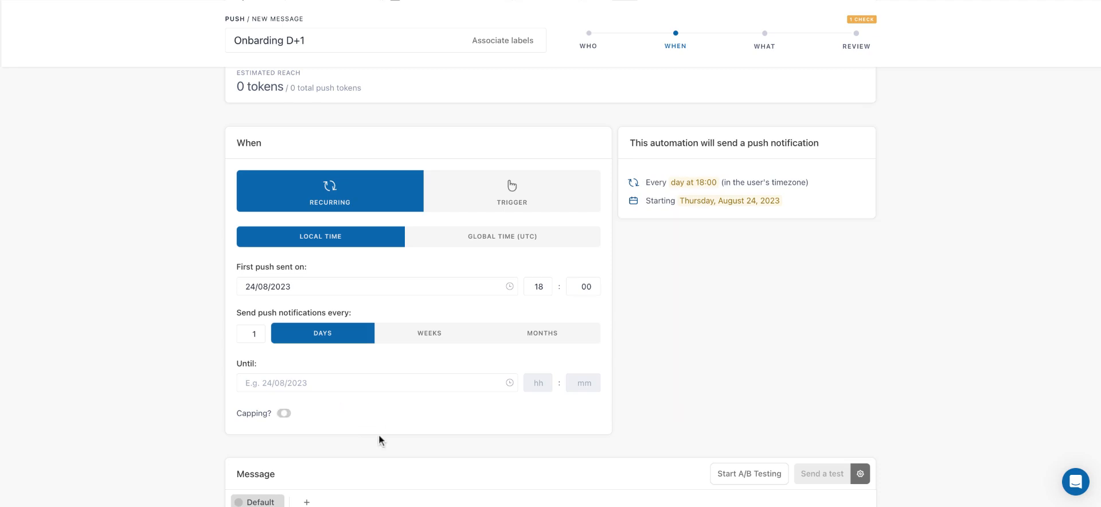
Change the installation date condition to installs that occurred more than 1 day ago
scroll(288, 426, "up", 5)
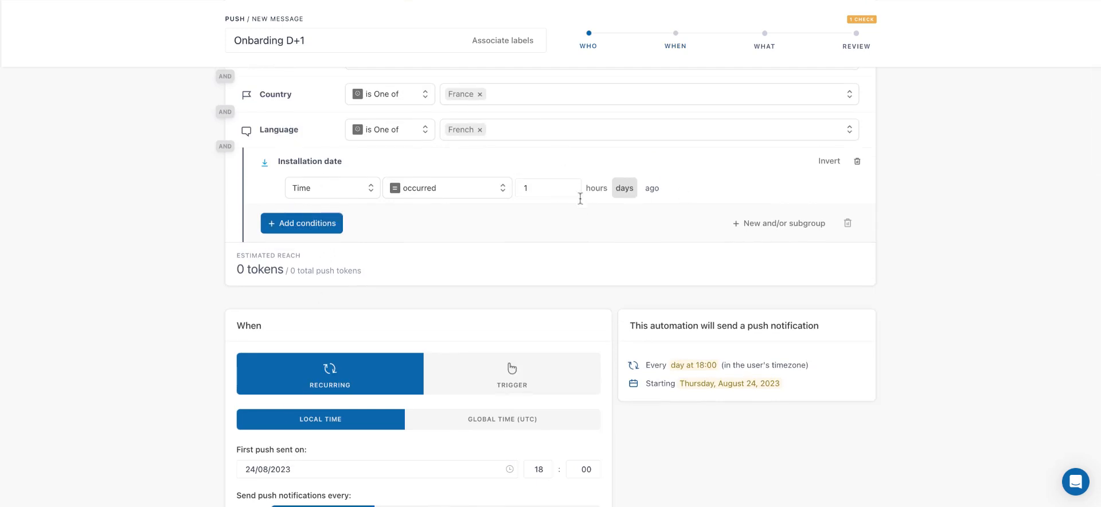
scroll(592, 211, "down", 4)
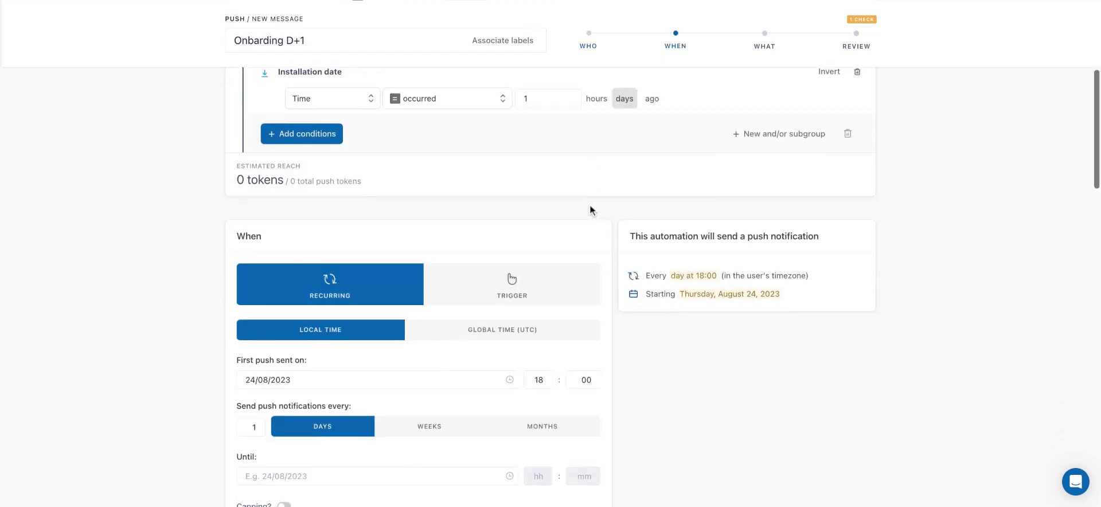
scroll(418, 207, "up", 3)
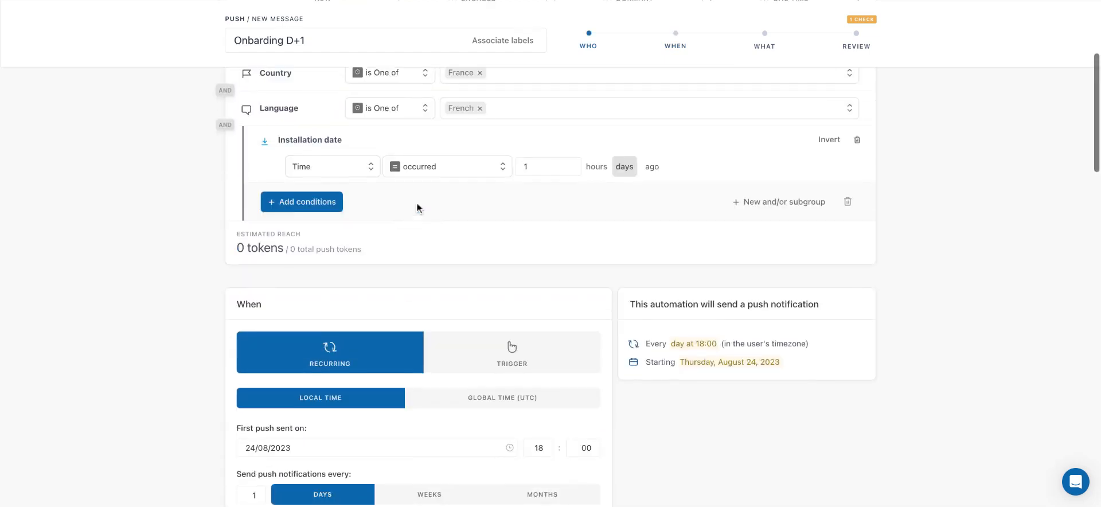
left_click(451, 172)
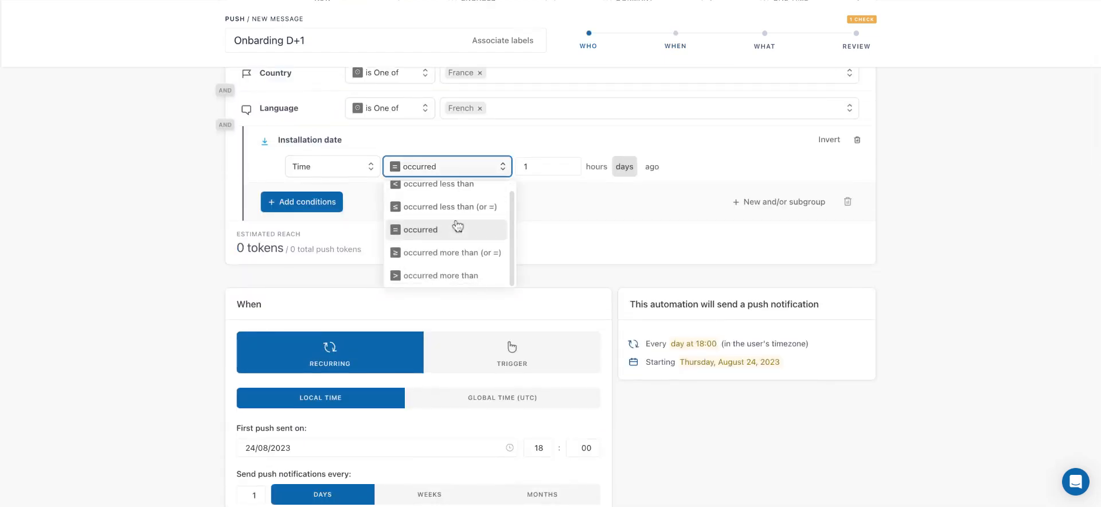
left_click(430, 277)
Turn on capping for the automation so that it sends only 1 push per user
scroll(668, 156, "down", 3)
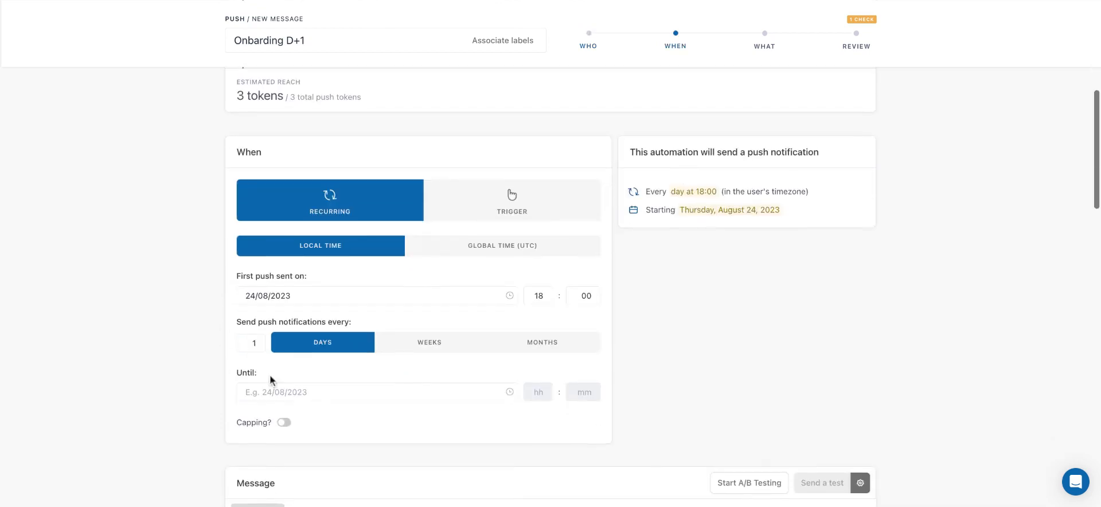
scroll(323, 386, "down", 1)
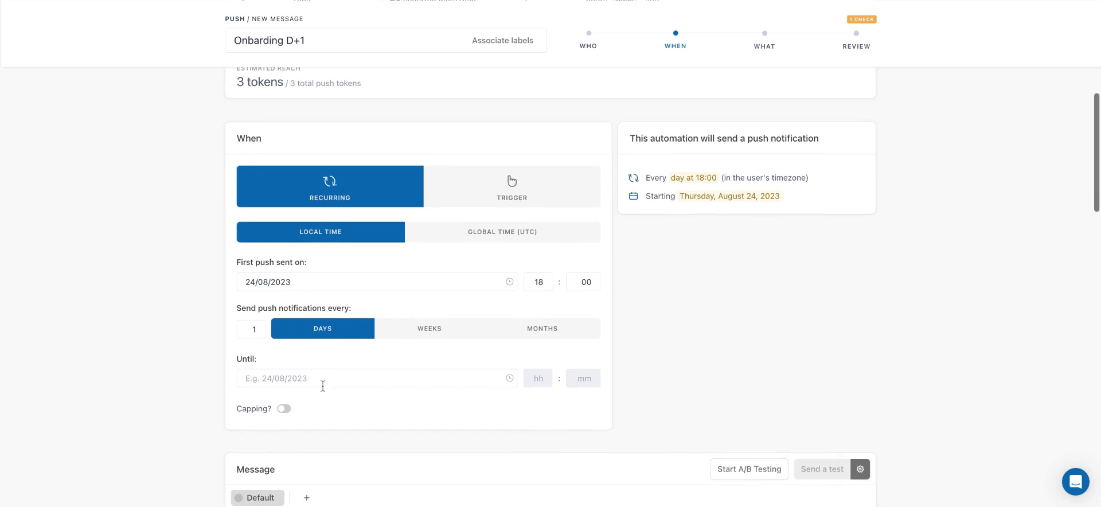
left_click(283, 409)
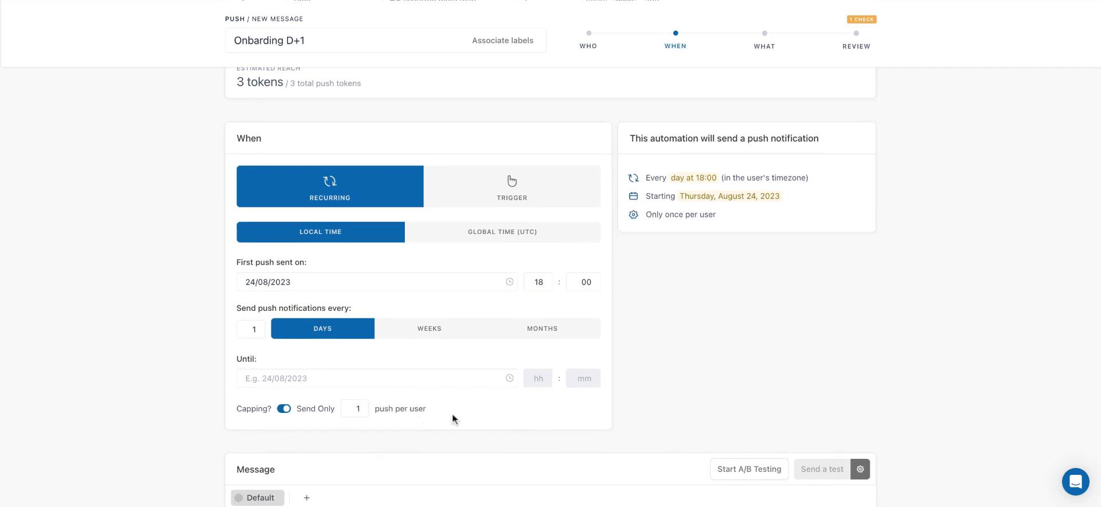
Restore the installation date condition's operator to "occurred" for installs made 1 day ago
scroll(453, 415, "up", 3)
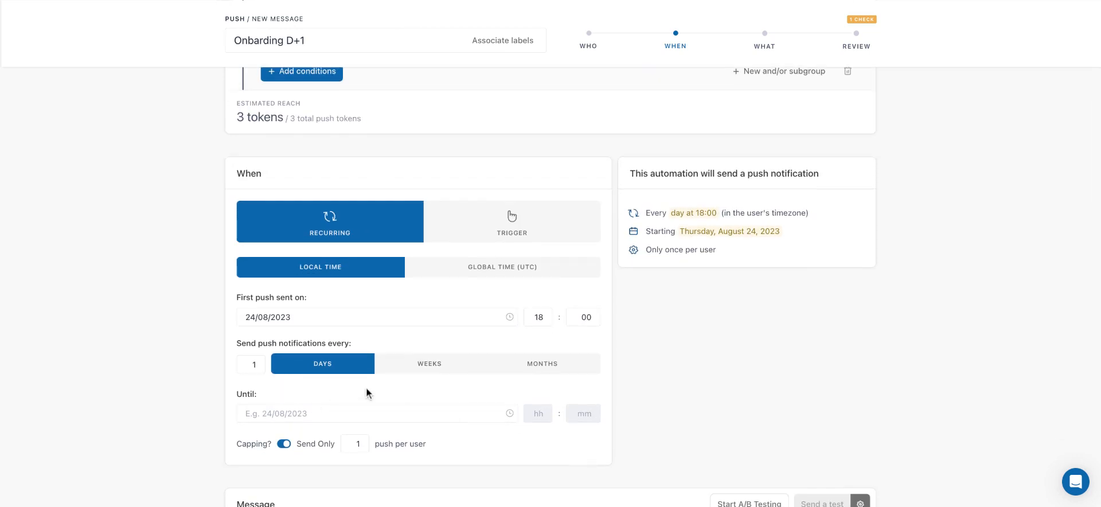
scroll(366, 393, "up", 5)
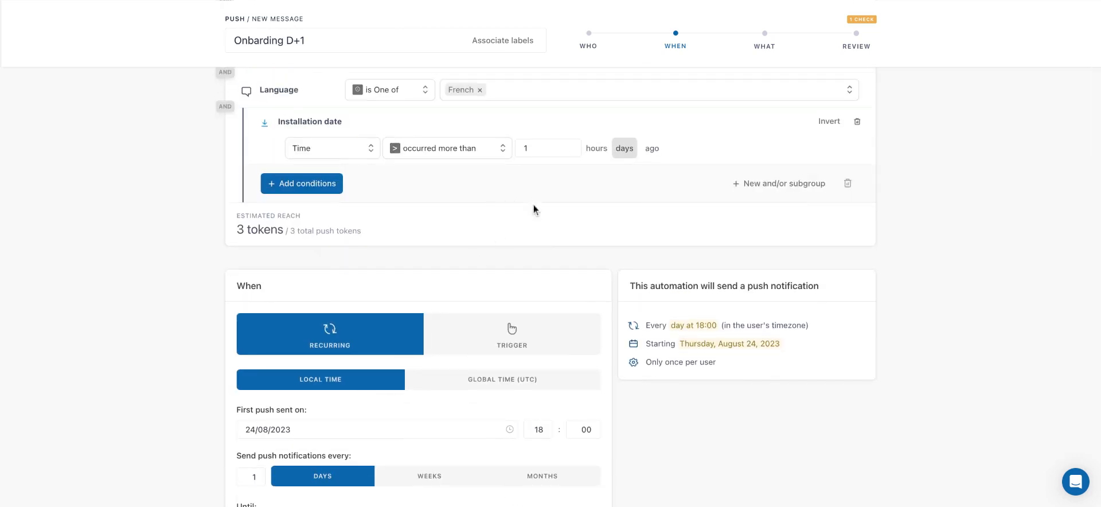
left_click(439, 151)
left_click(445, 211)
scroll(592, 295, "down", 3)
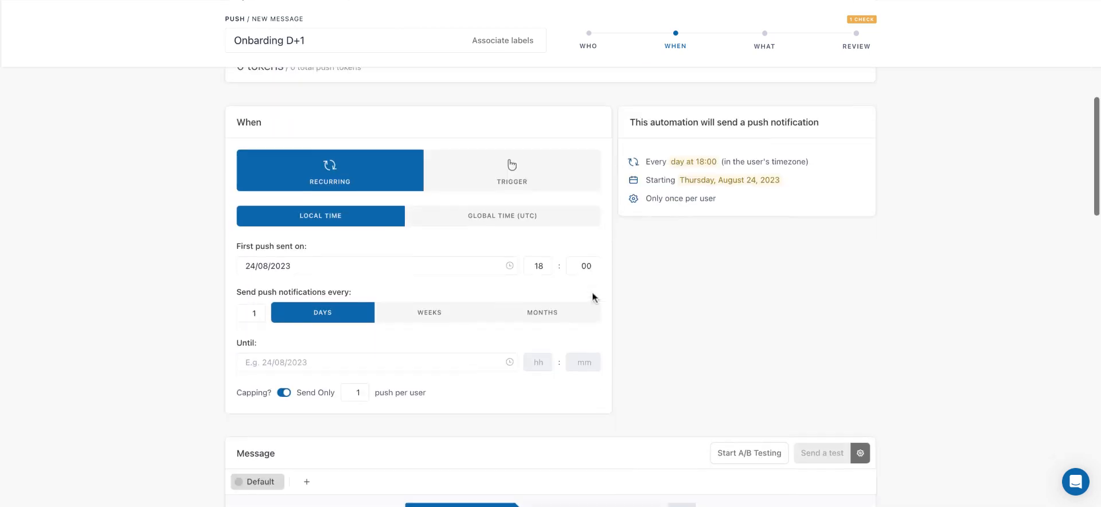
Enter "Welcome!" as the push notification's title in the default message
scroll(406, 144, "up", 8)
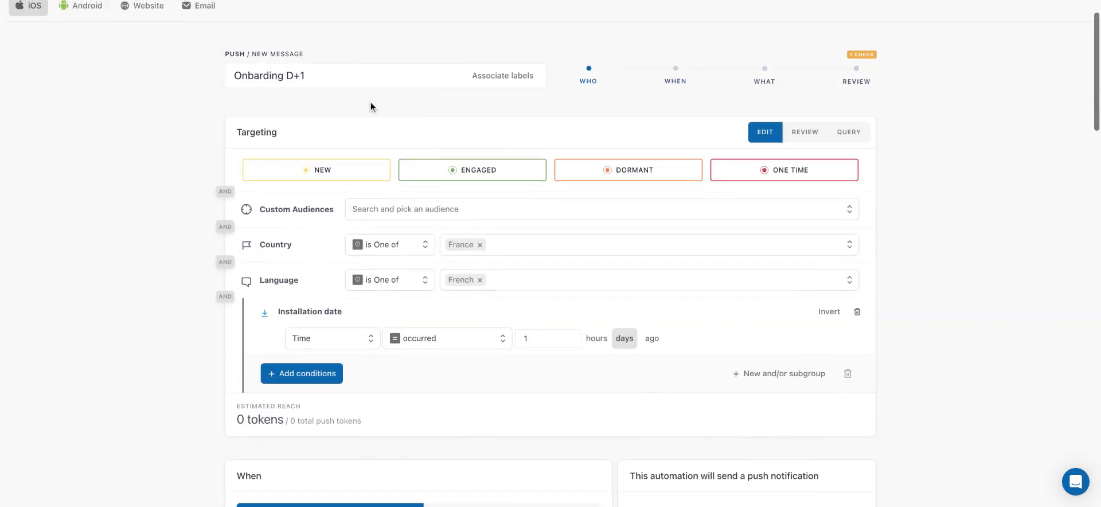
scroll(499, 342, "down", 6)
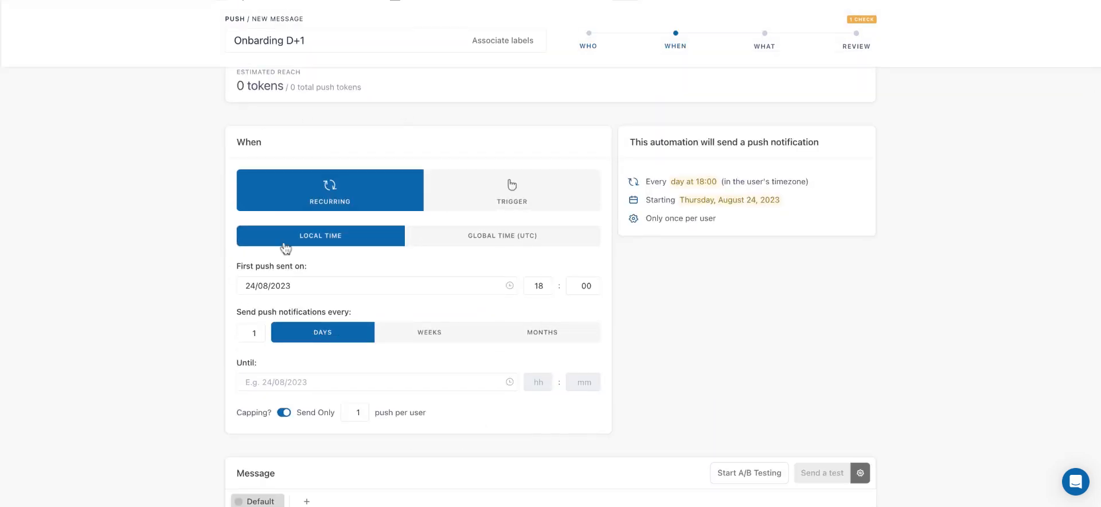
scroll(284, 247, "down", 3)
scroll(284, 247, "down", 4)
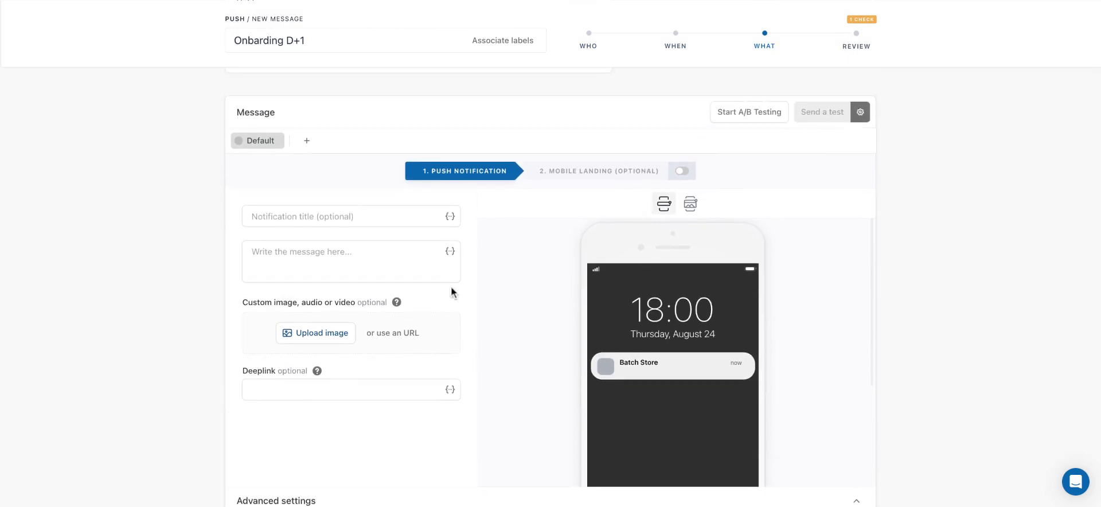
scroll(451, 285, "down", 1)
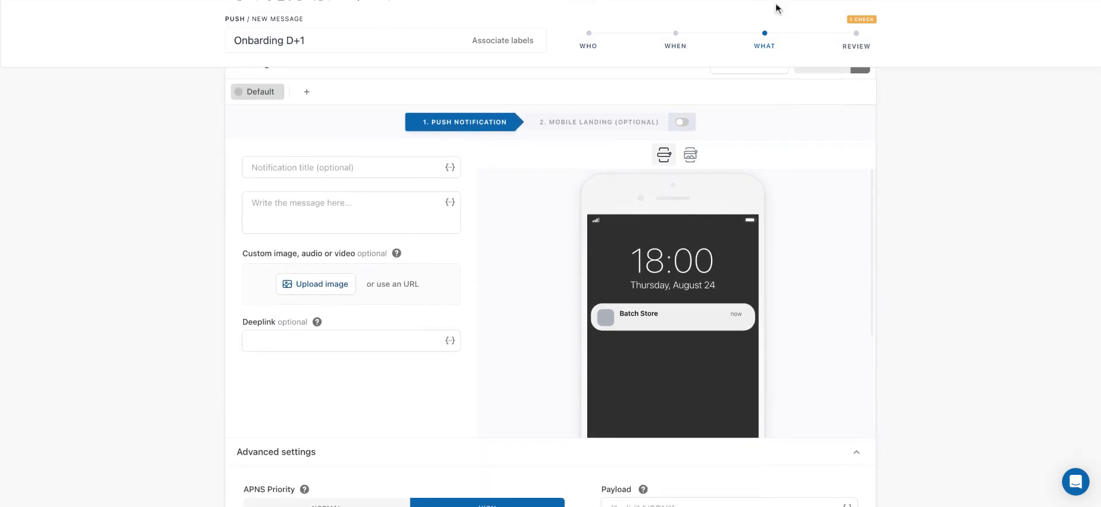
left_click(373, 169)
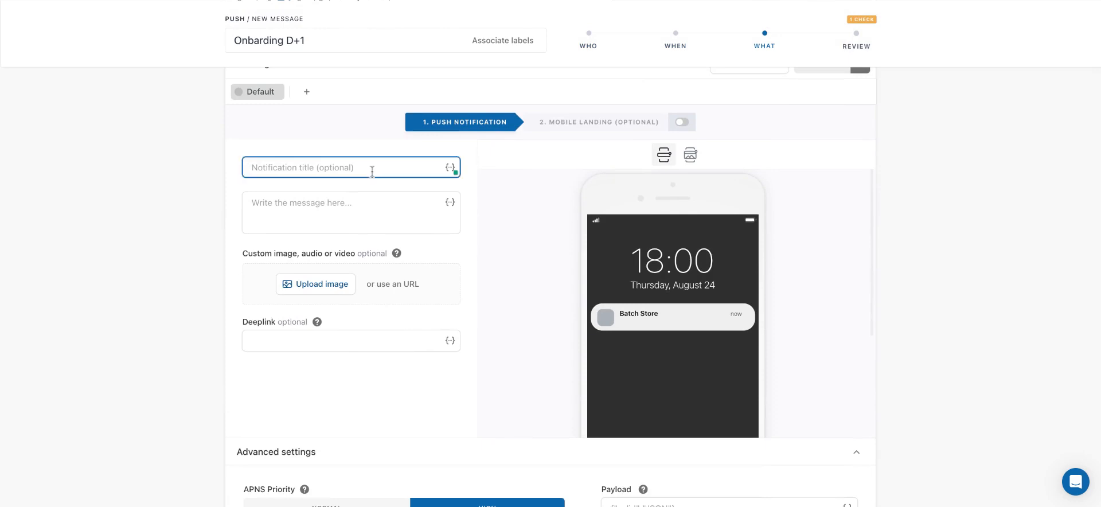
type("Welcome!")
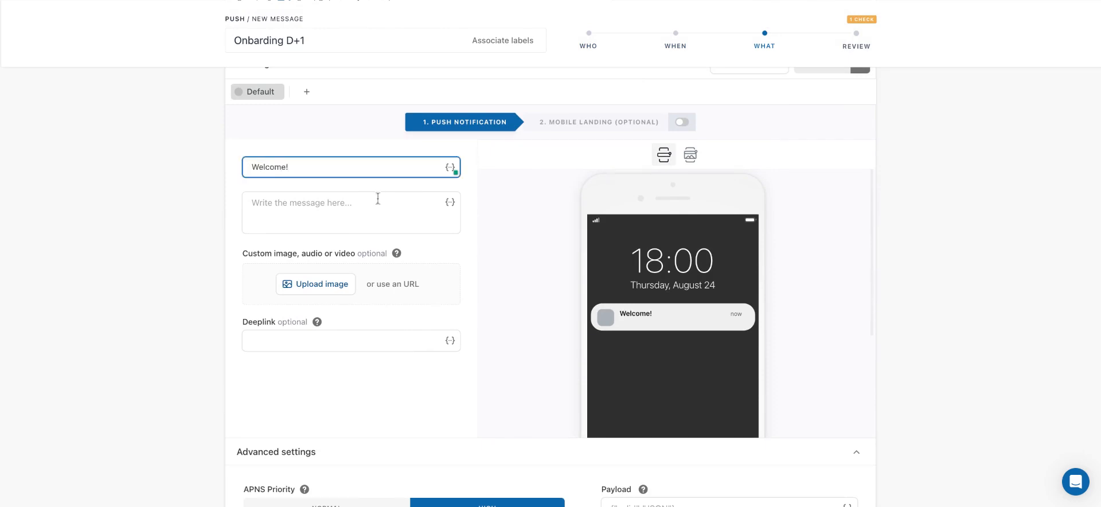
Write "Thank you for accepting the notifications!" as the push notification's message text
left_click(379, 204)
type("Thank you for ")
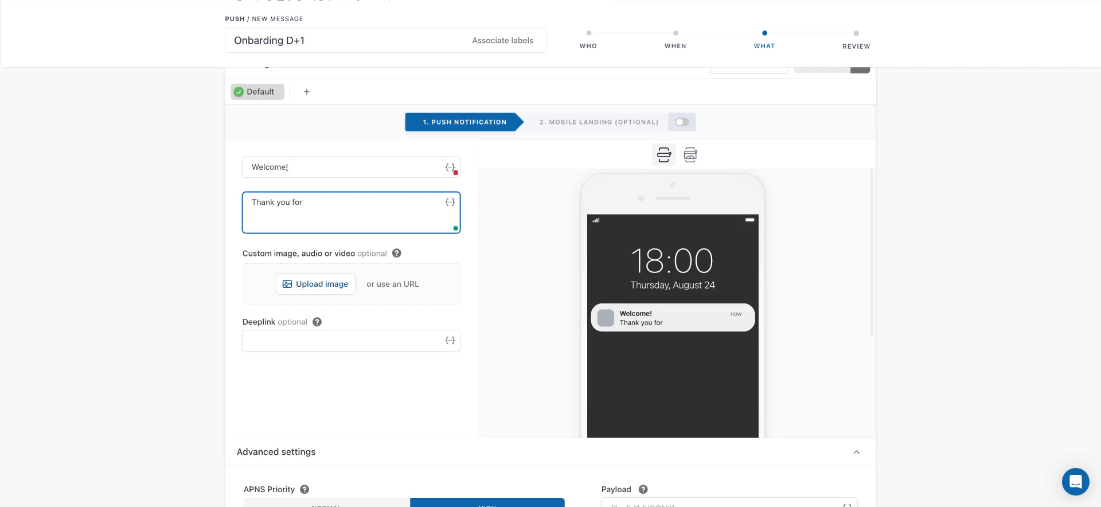
type("accepting the noti")
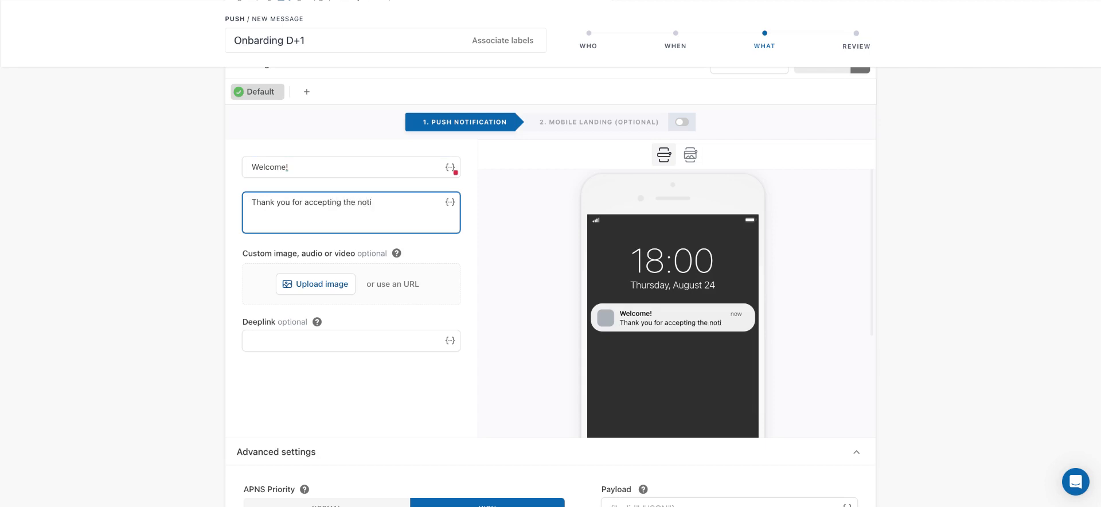
type("ficationsè")
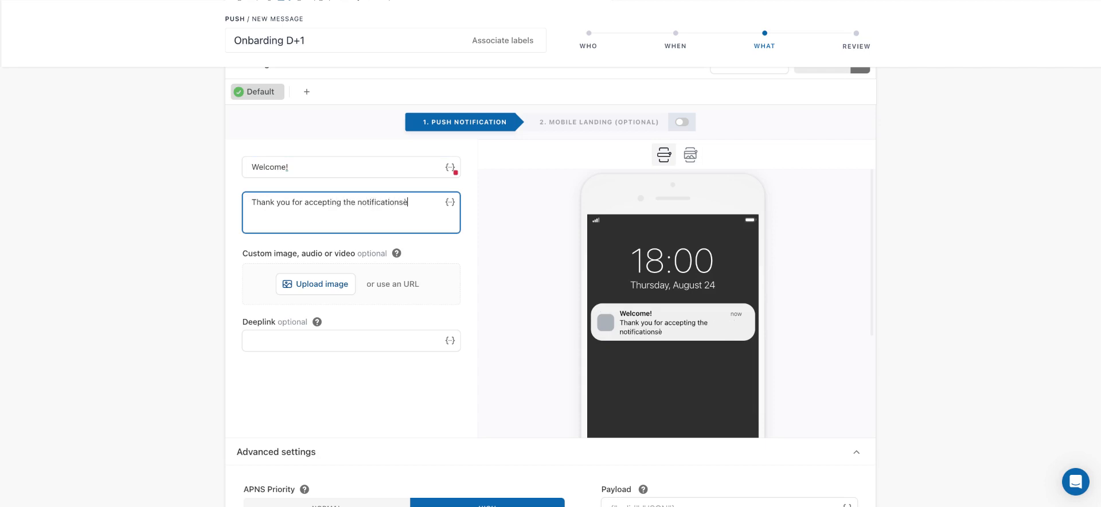
key("BackSpace")
type("!")
Open the image upload for the push notification and leave it without adding a file
scroll(908, 258, "down", 1)
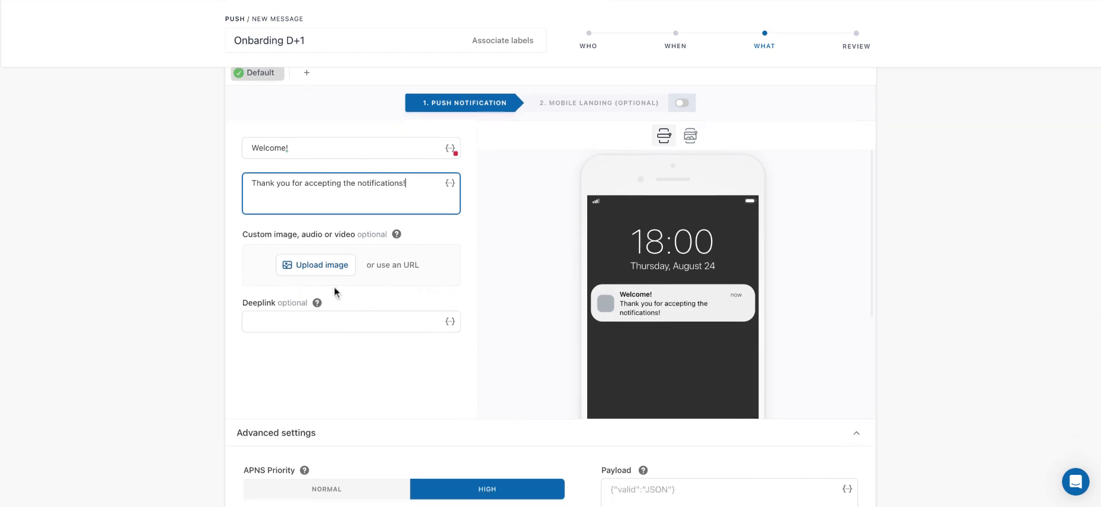
left_click(320, 273)
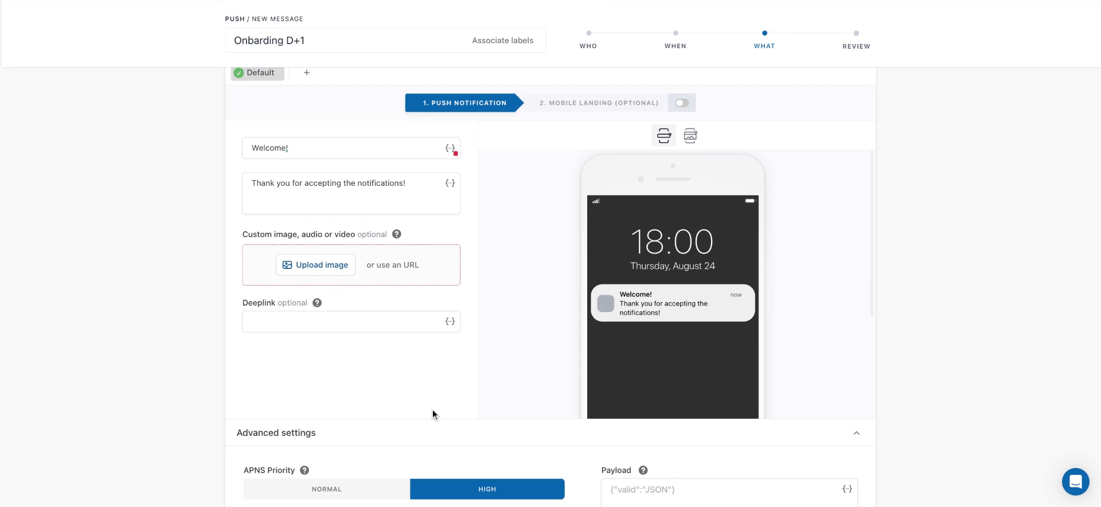
Insert the Firstname user attribute as dynamic content at the end of the notification's message, without a default value
scroll(432, 408, "up", 1)
left_click(412, 226)
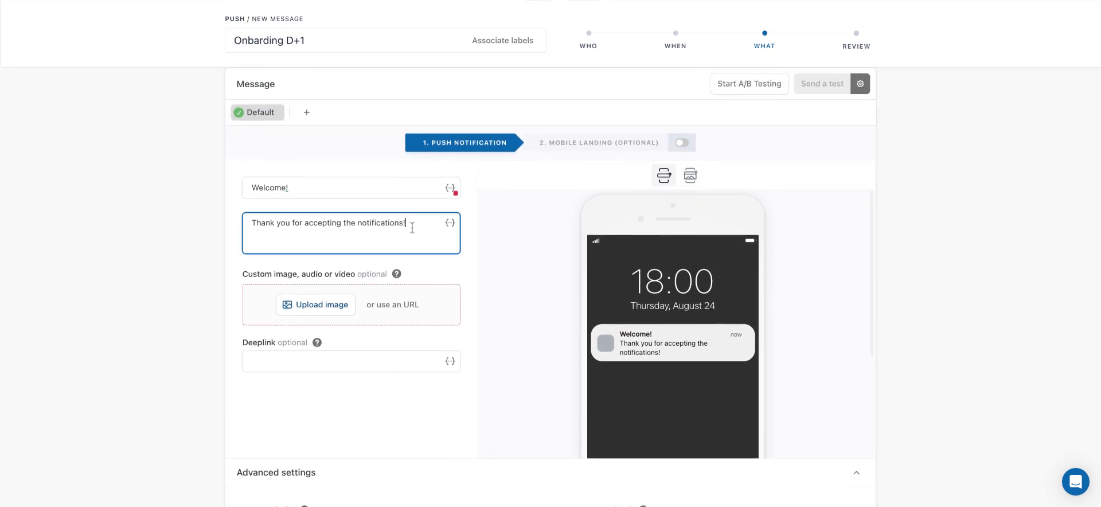
left_click(450, 223)
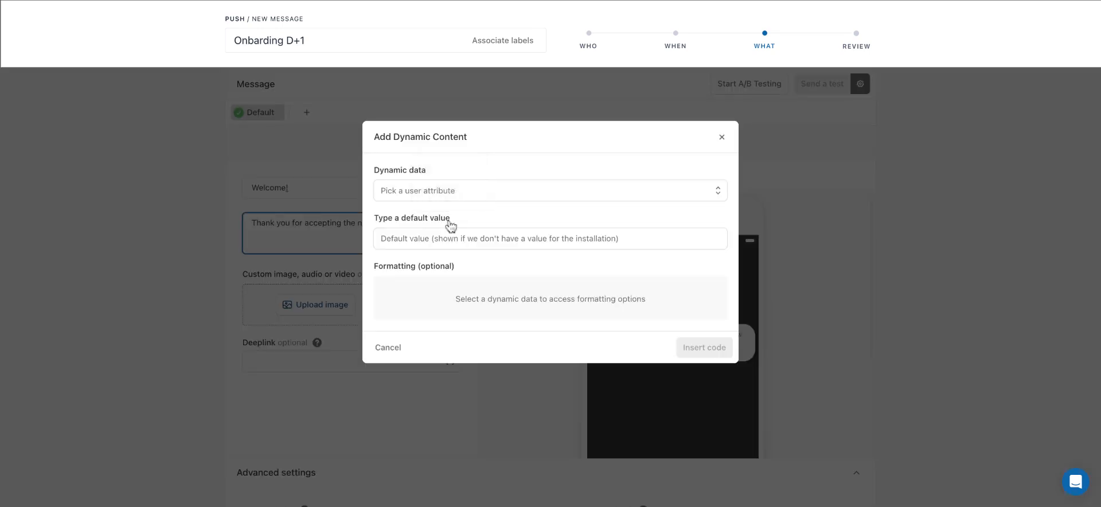
left_click(450, 189)
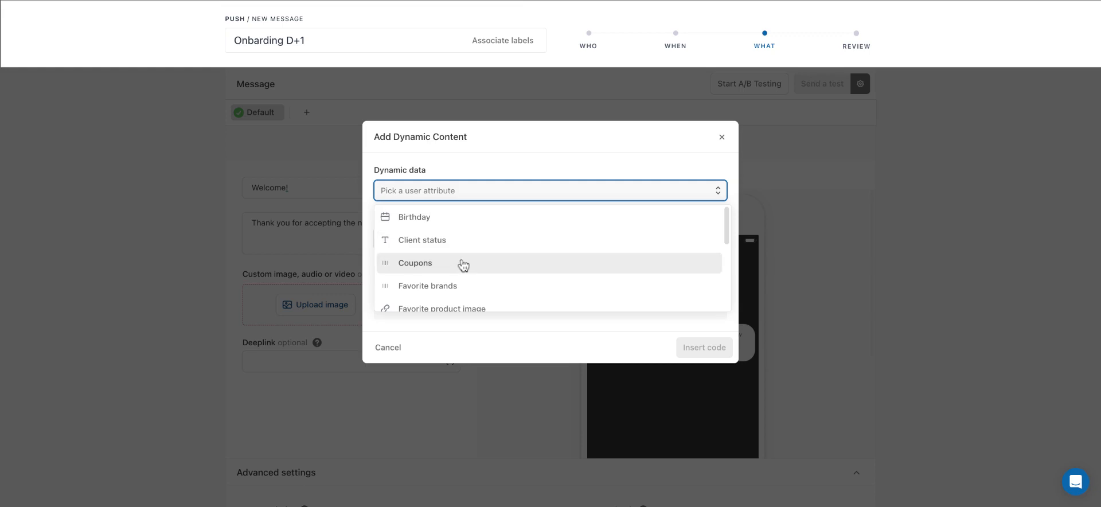
scroll(463, 265, "down", 3)
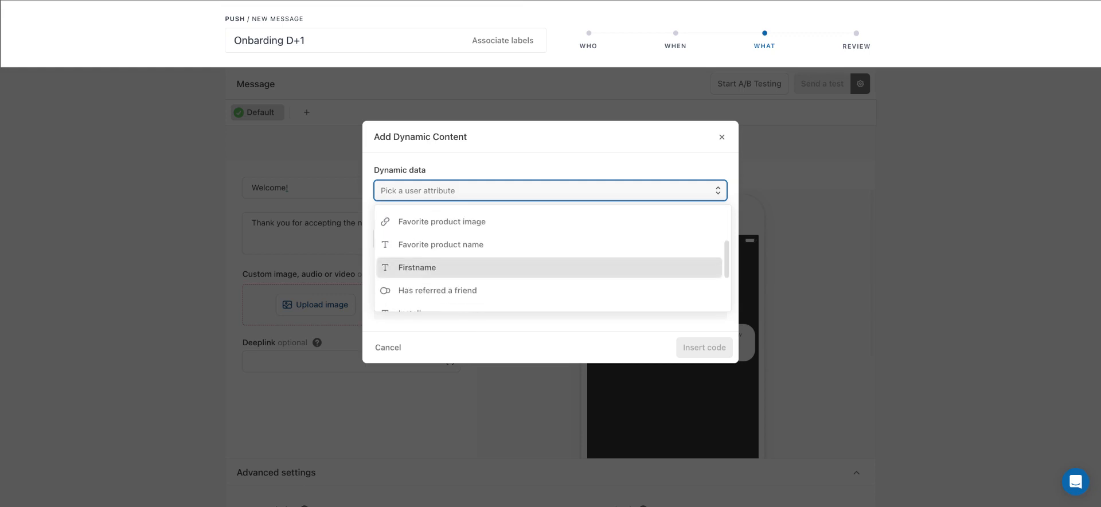
left_click(464, 265)
left_click(704, 356)
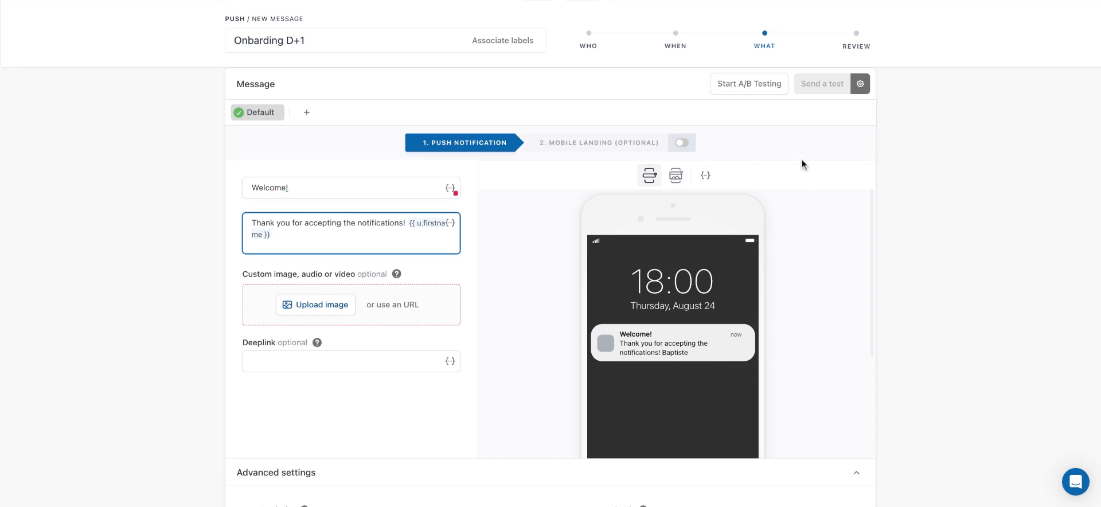
Start A/B testing on the push message and switch off Version B
scroll(802, 163, "up", 1)
left_click(750, 109)
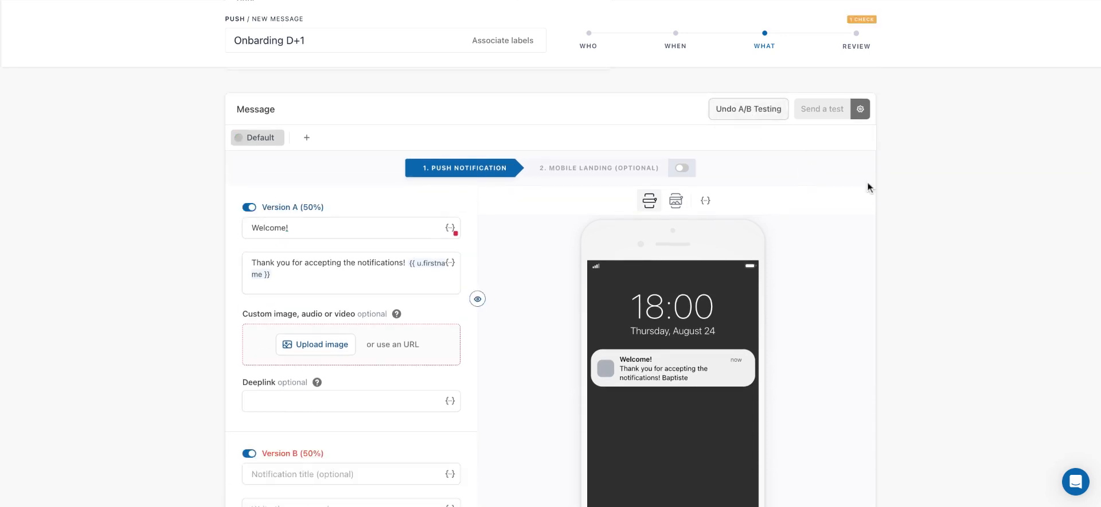
scroll(868, 187, "down", 2)
scroll(868, 188, "down", 1)
scroll(305, 385, "down", 1)
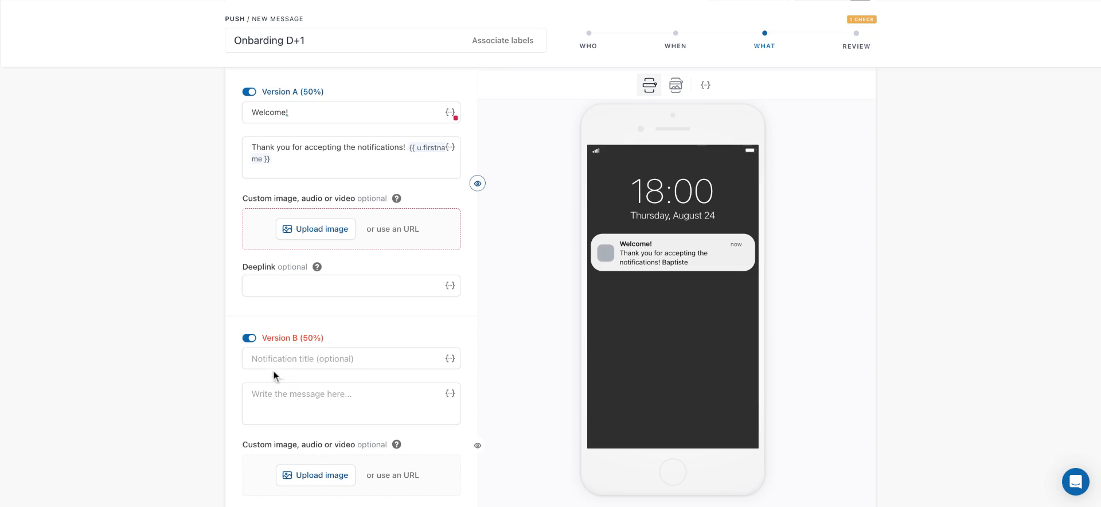
left_click(250, 340)
left_click(251, 339)
left_click(252, 339)
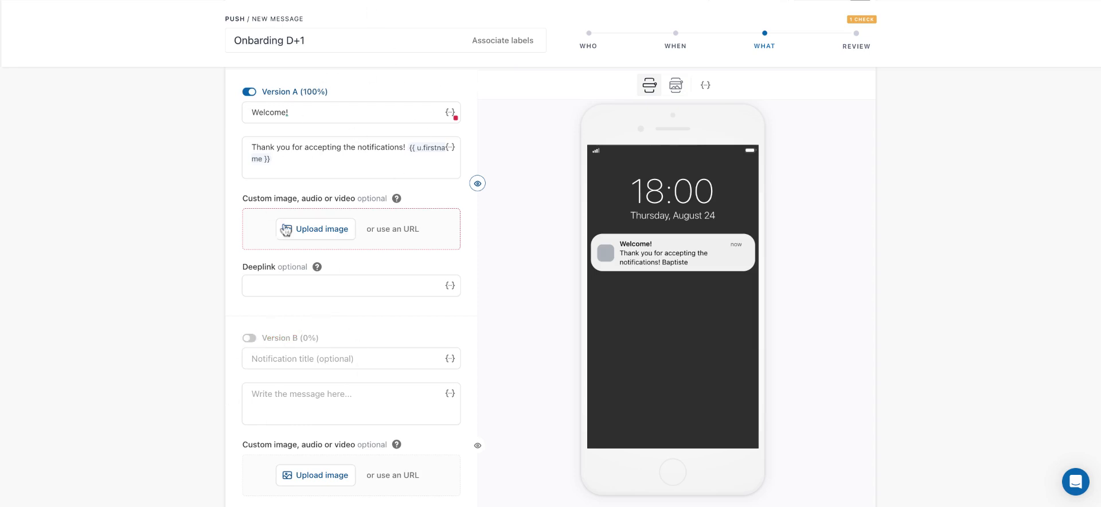
Undo the A/B testing on the push message
scroll(356, 183, "up", 2)
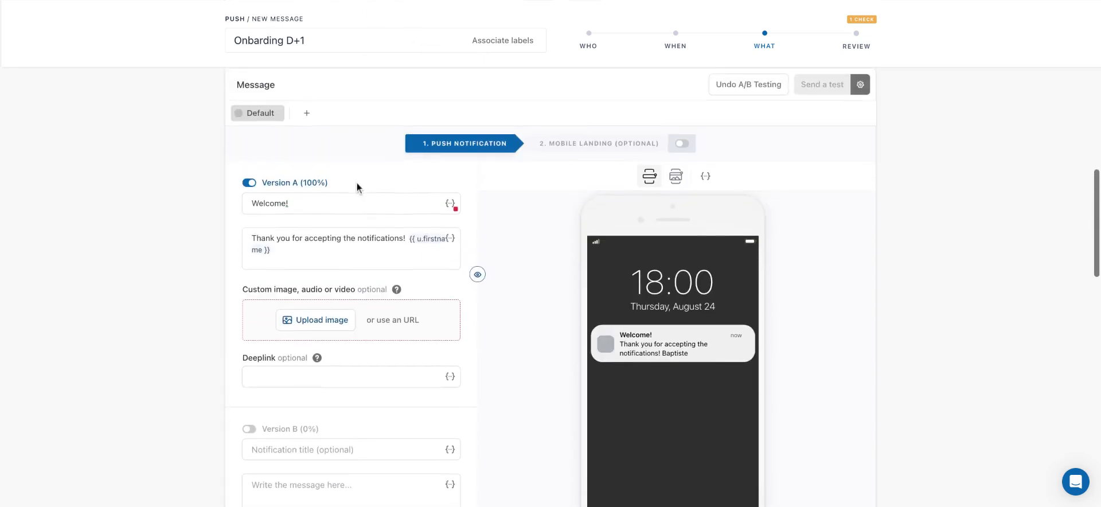
left_click(755, 88)
Open the test device settings for the message and close them without picking a saved device
scroll(904, 218, "down", 1)
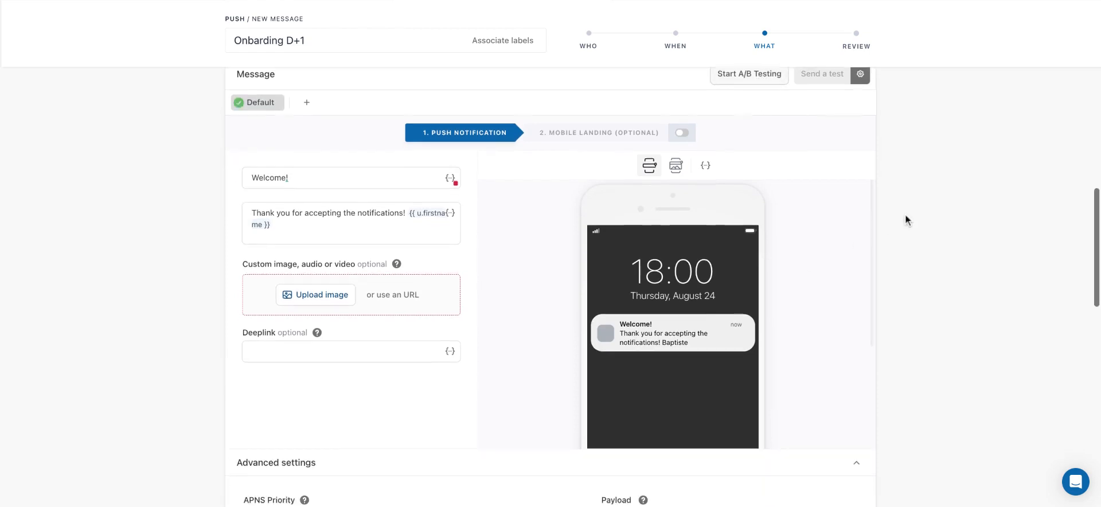
scroll(905, 220, "up", 2)
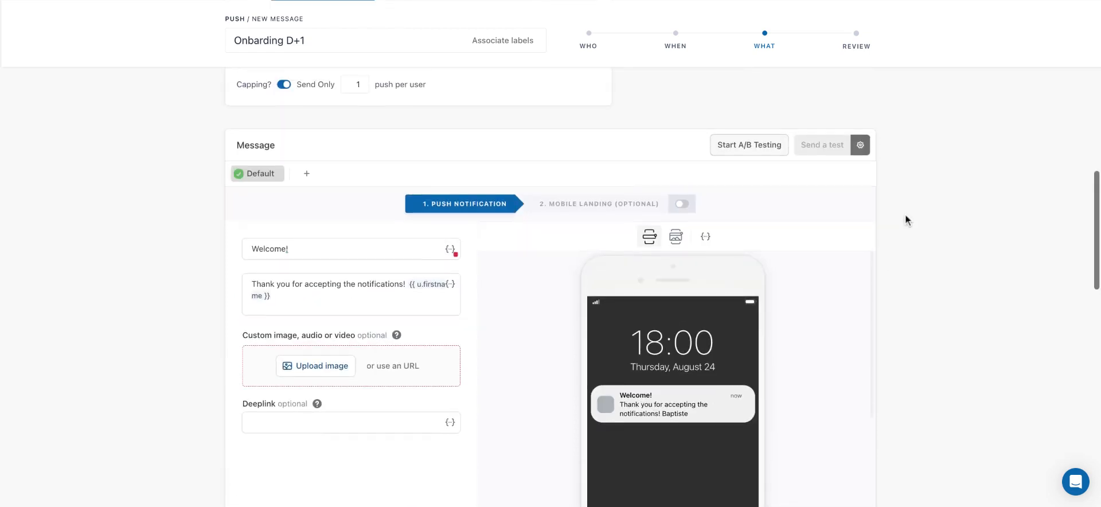
left_click(860, 146)
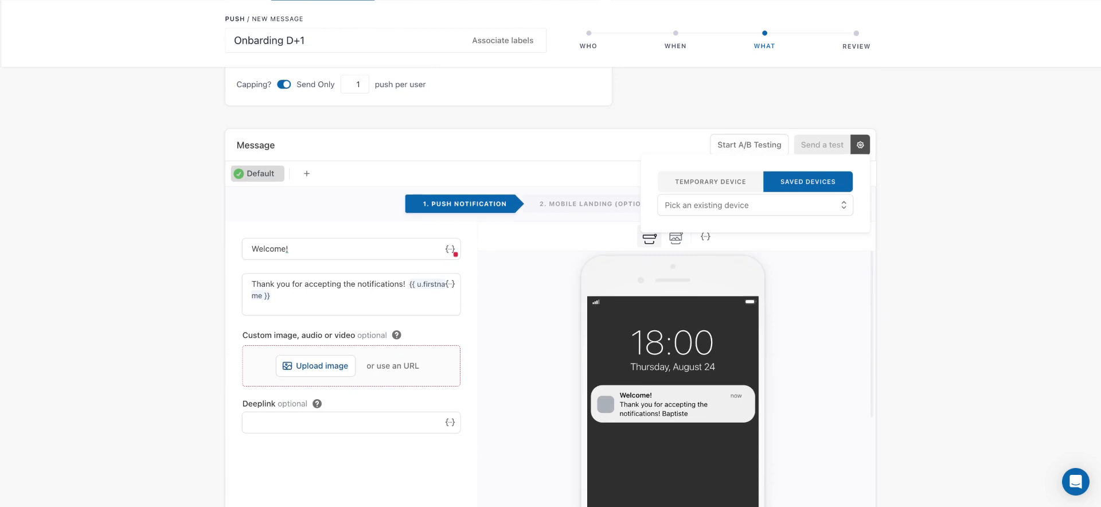
left_click(913, 180)
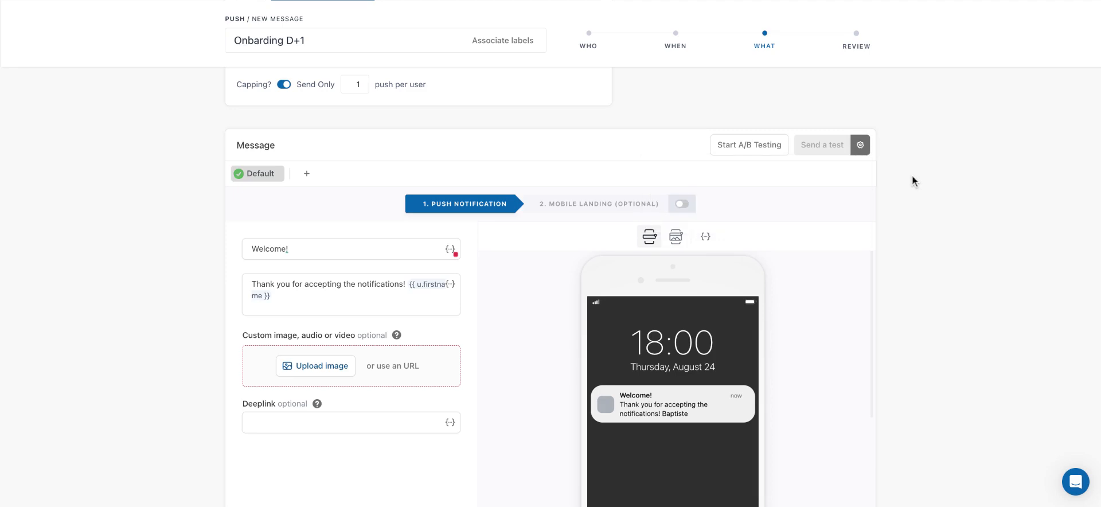
Add a French language version of the message and enter "Bienvenue!" as its notification title
scroll(321, 184, "down", 1)
left_click(306, 137)
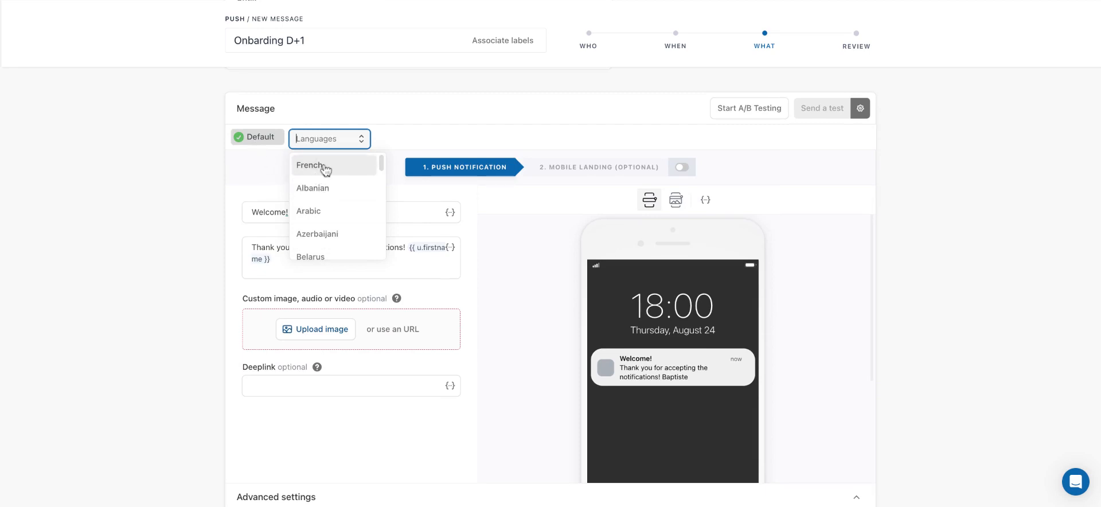
left_click(325, 167)
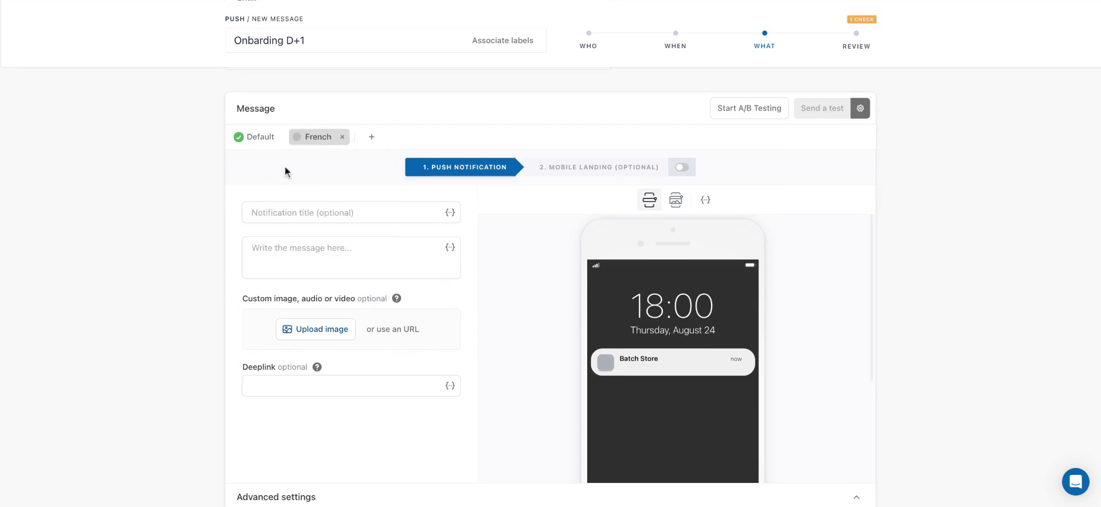
left_click(359, 214)
type("Bienv")
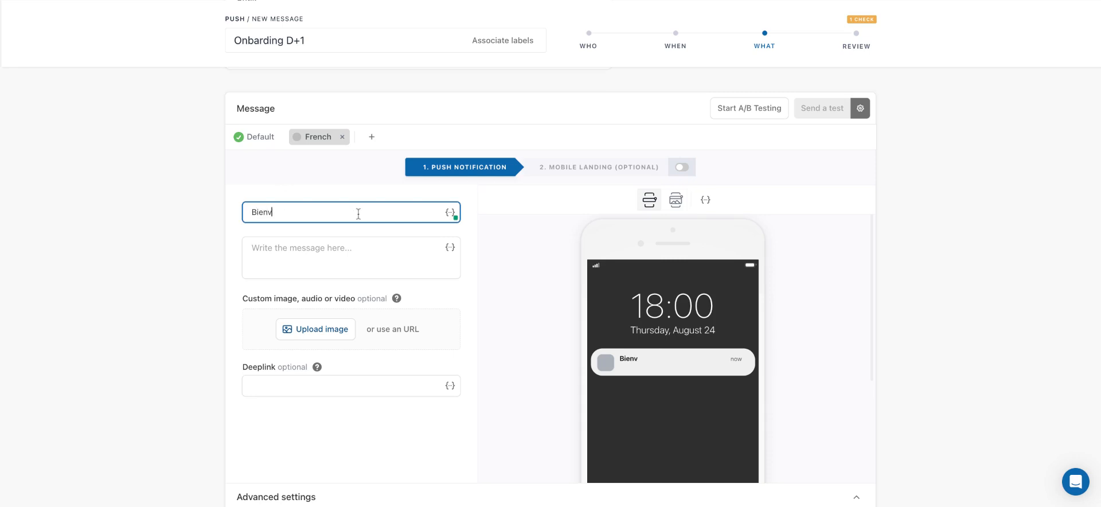
type("enue!")
Enable the expiration (TTL) in the message's advanced settings and set it to 24 hours
scroll(396, 341, "down", 2)
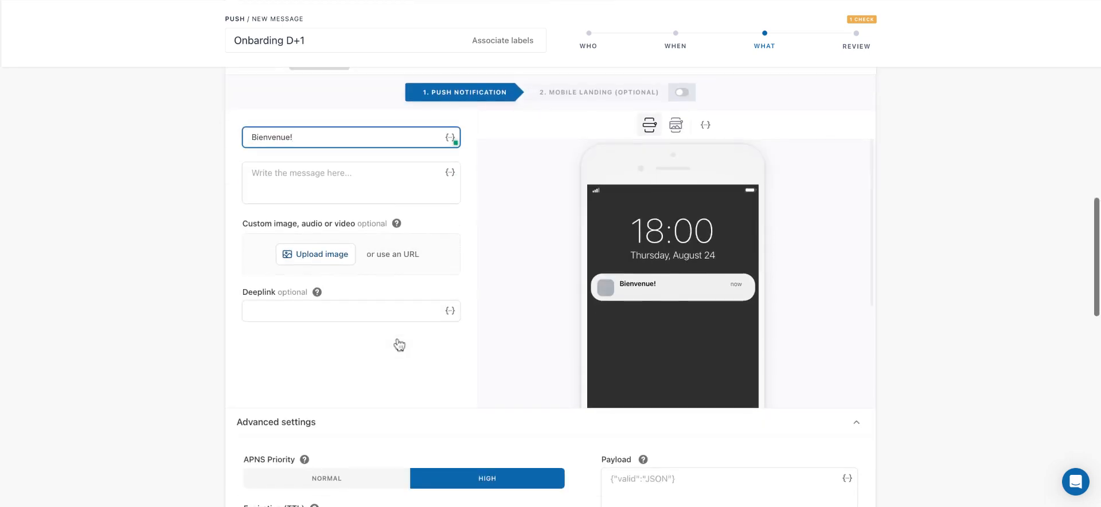
scroll(396, 342, "up", 1)
scroll(400, 344, "up", 1)
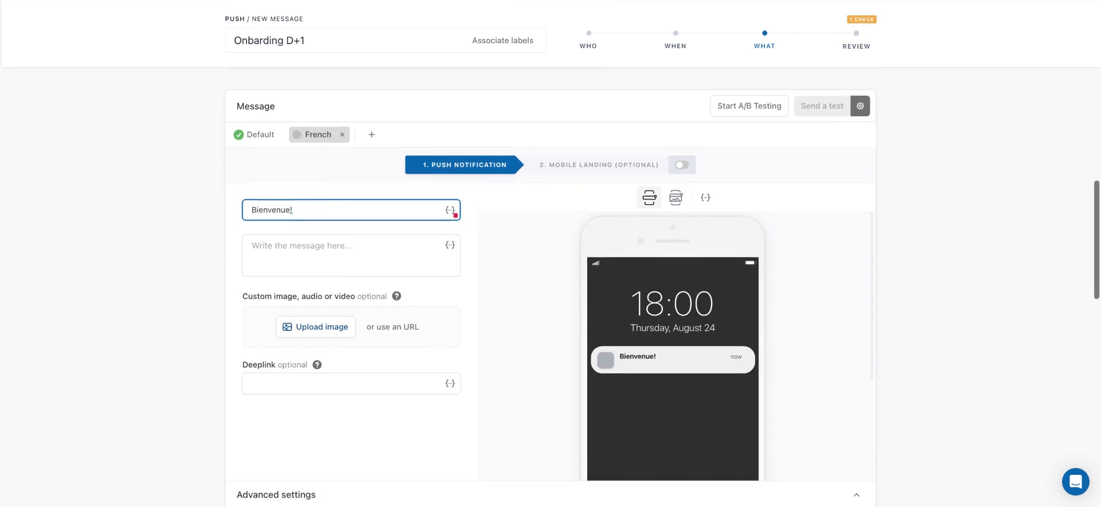
scroll(393, 309, "down", 4)
scroll(394, 309, "down", 1)
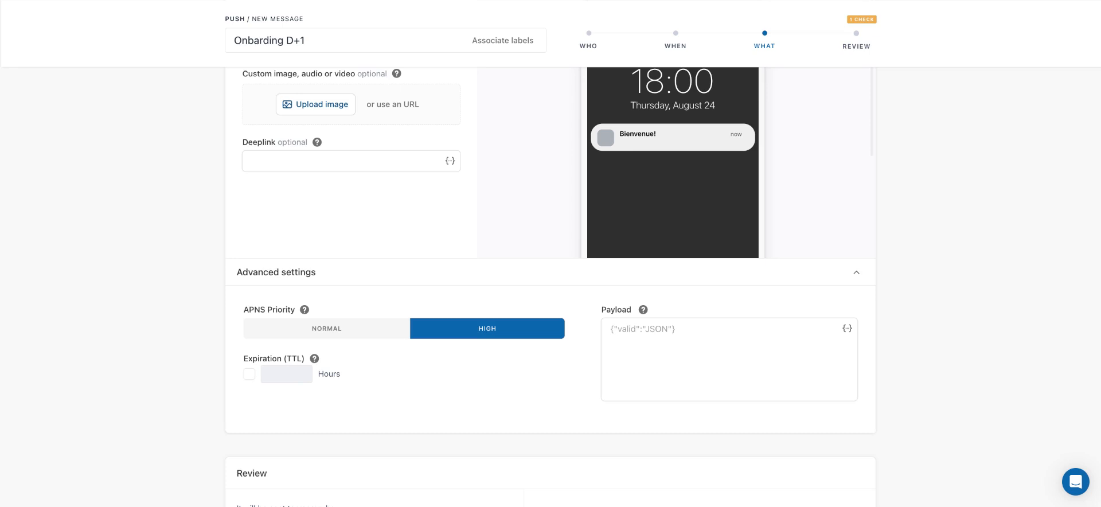
left_click(249, 375)
type("24")
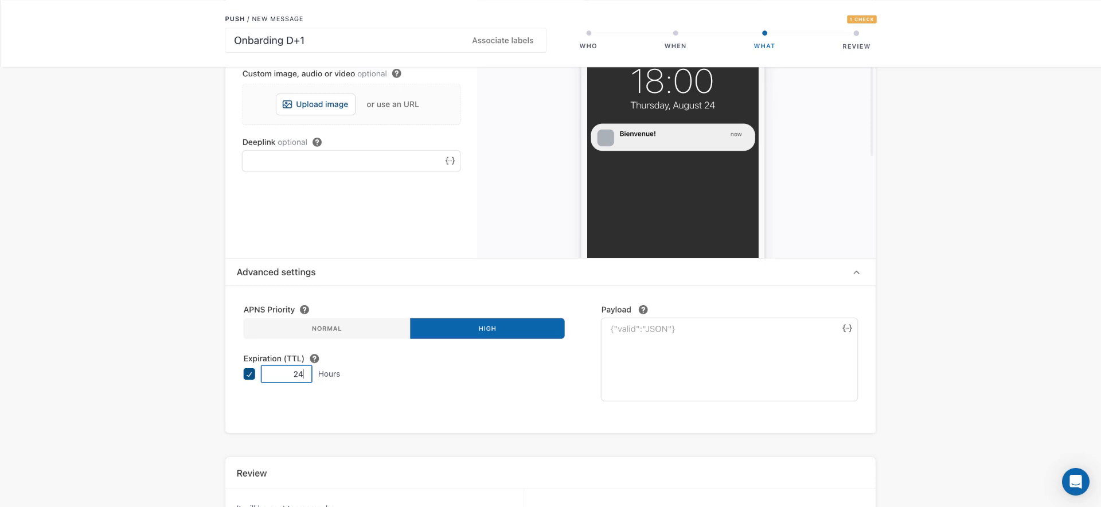
Review the automation's summary, checking its targeting, APNS settings, schedule and default and French messages
scroll(398, 389, "down", 6)
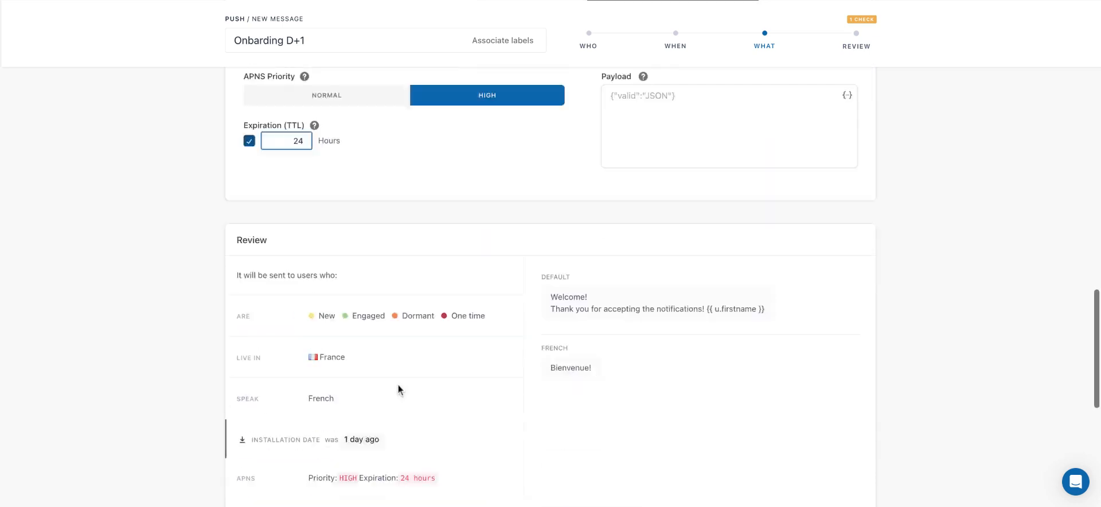
scroll(398, 388, "down", 1)
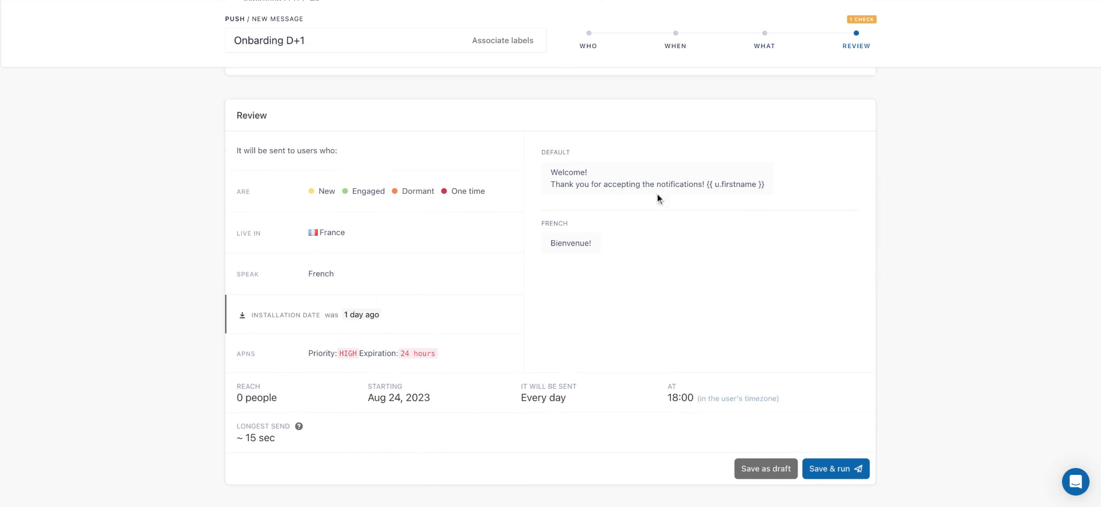
scroll(799, 289, "down", 1)
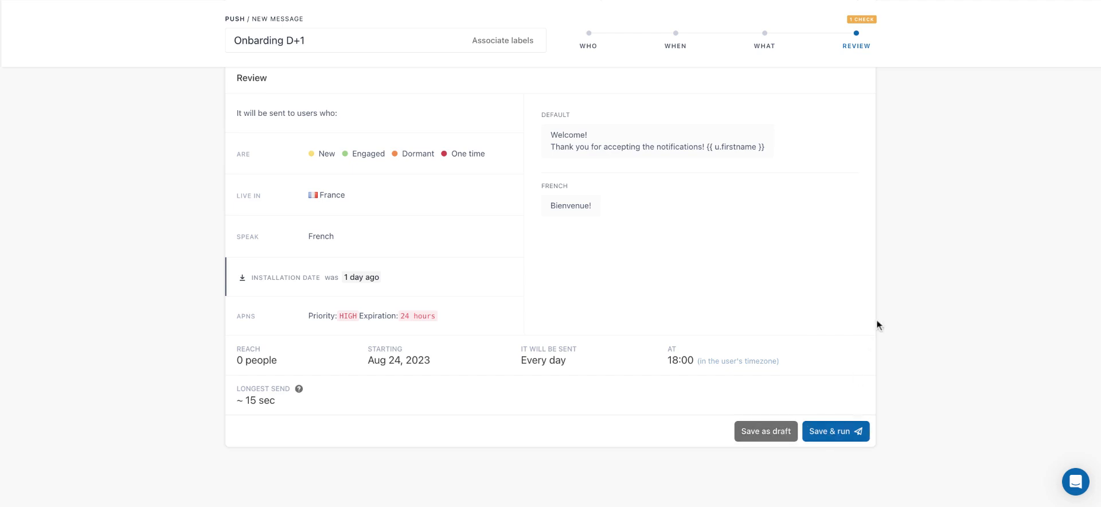
Return to the start of the automation form and open the support chat
scroll(878, 324, "up", 10)
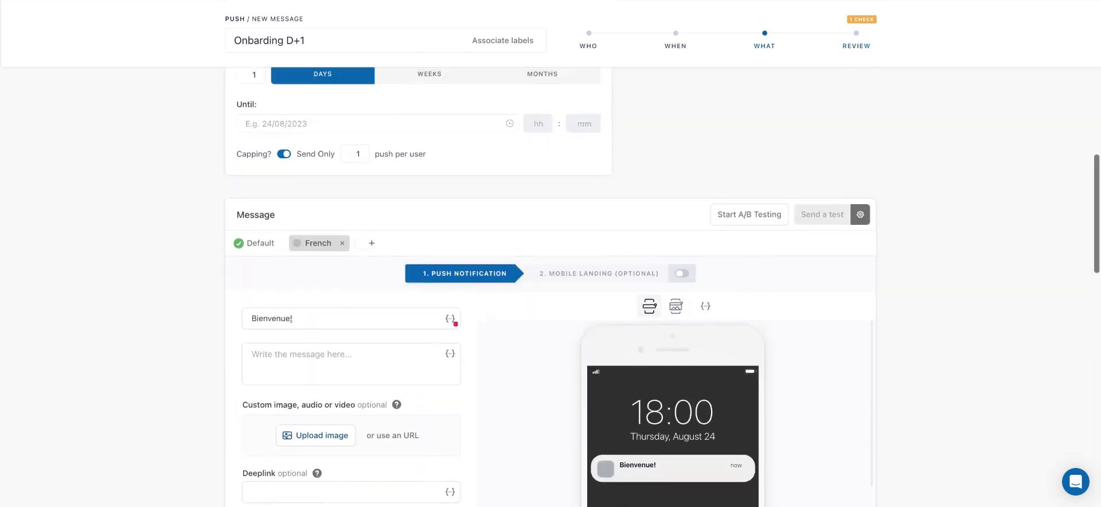
scroll(877, 324, "up", 10)
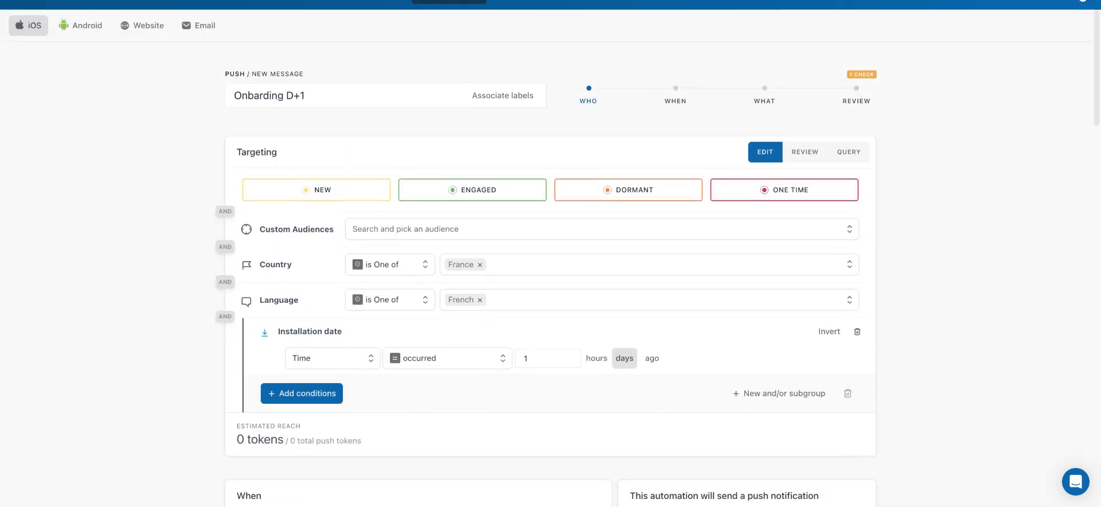
scroll(877, 324, "up", 1)
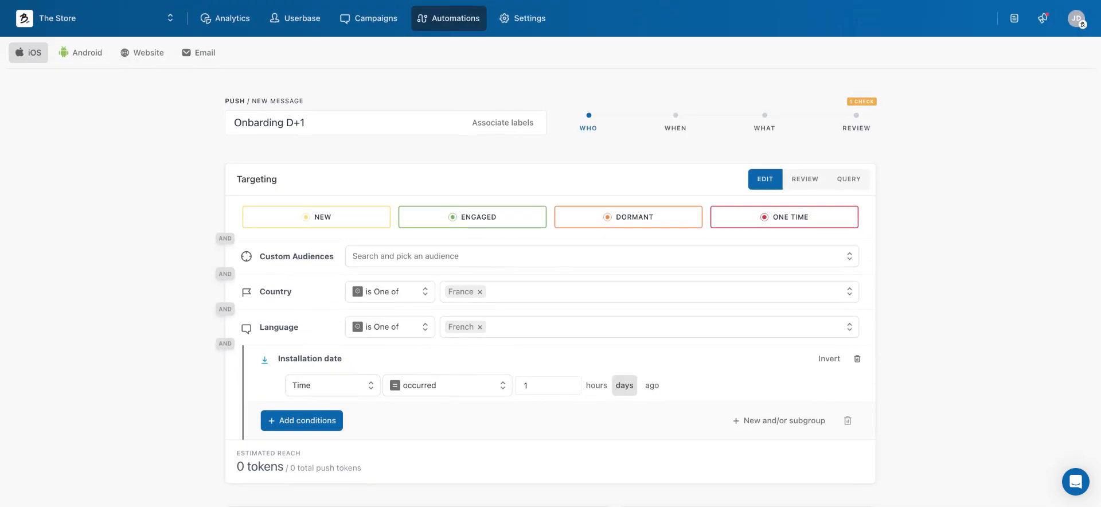
left_click(1070, 488)
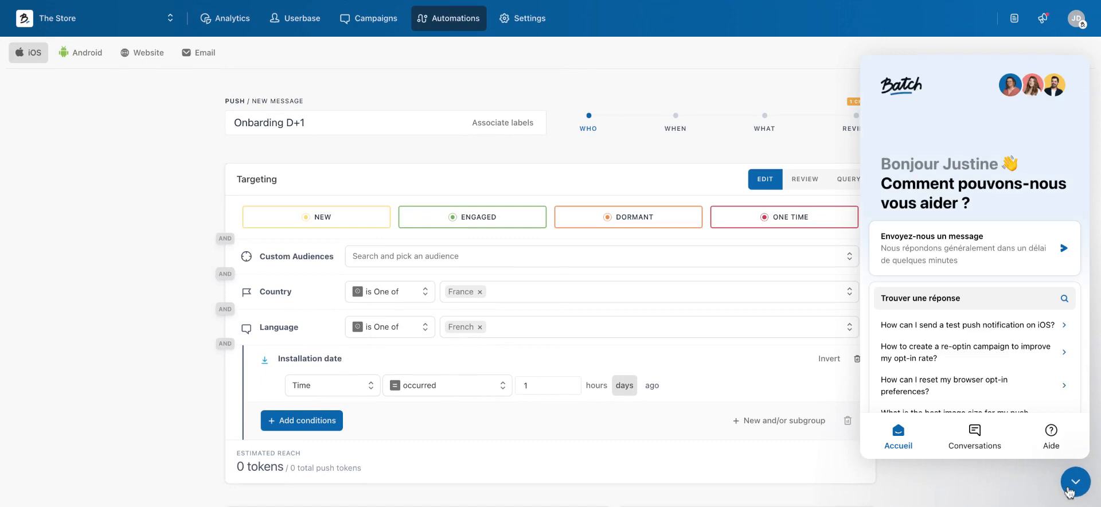